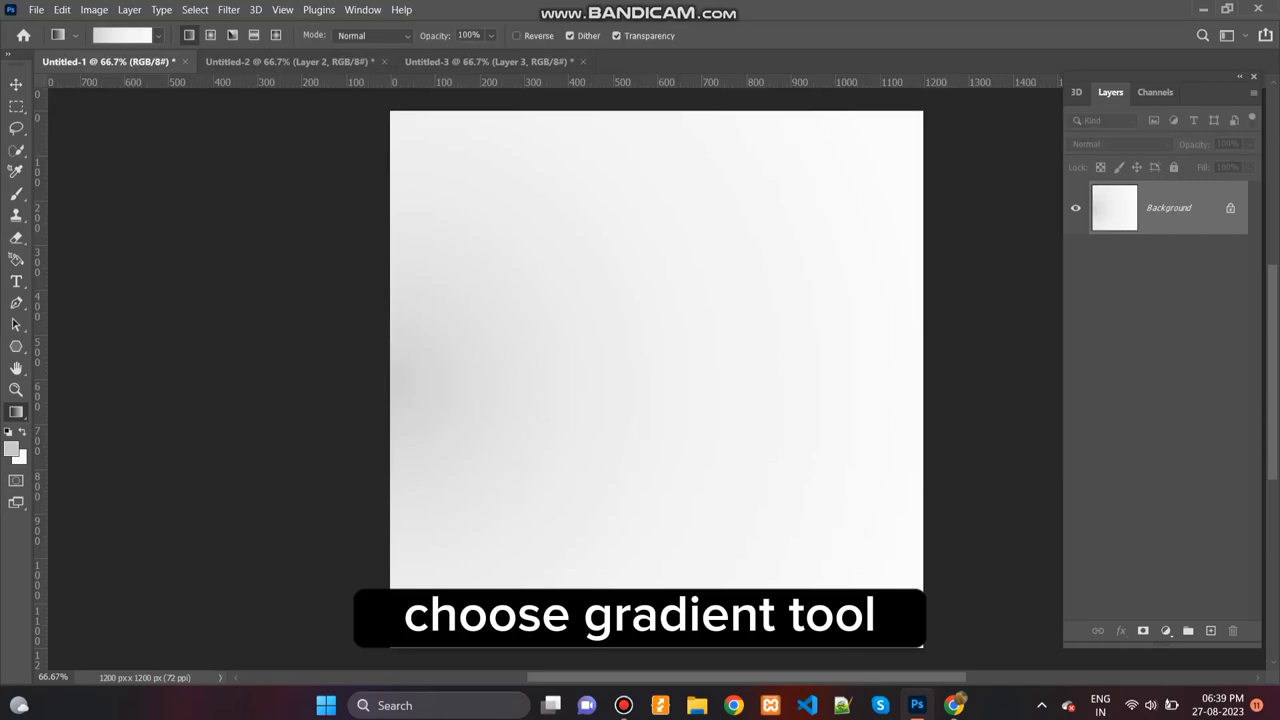
# - Fill the background with a top-to-bottom gradient using an #afafaf stop at a 50% midpoint
pyautogui.click(122, 35)
pyautogui.click(465, 371)
pyautogui.click(539, 447)
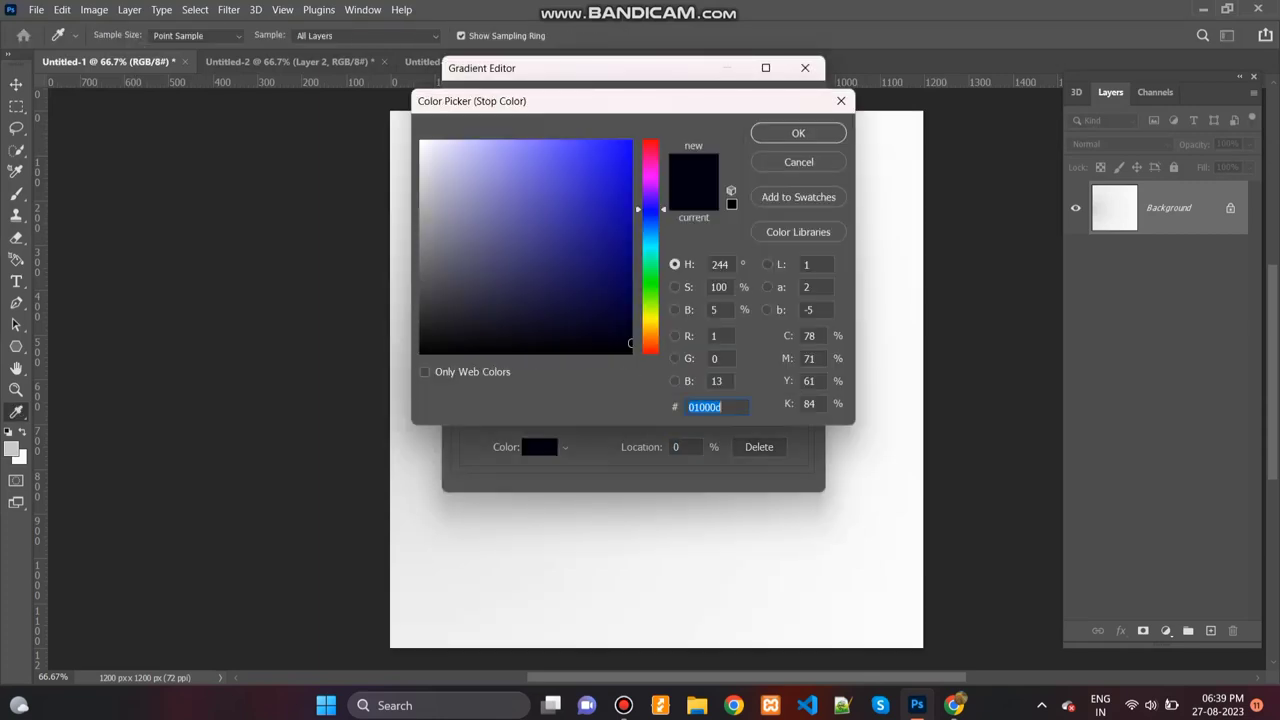
pyautogui.write('afafaf')
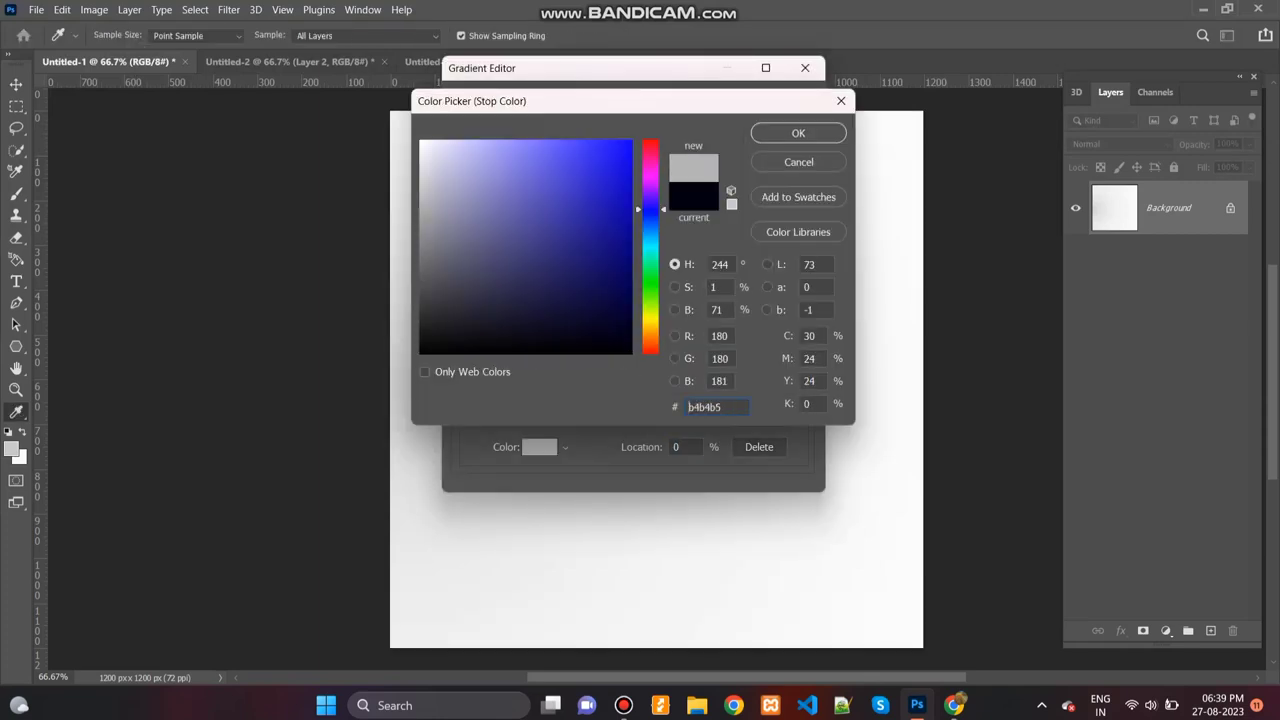
pyautogui.press('Return')
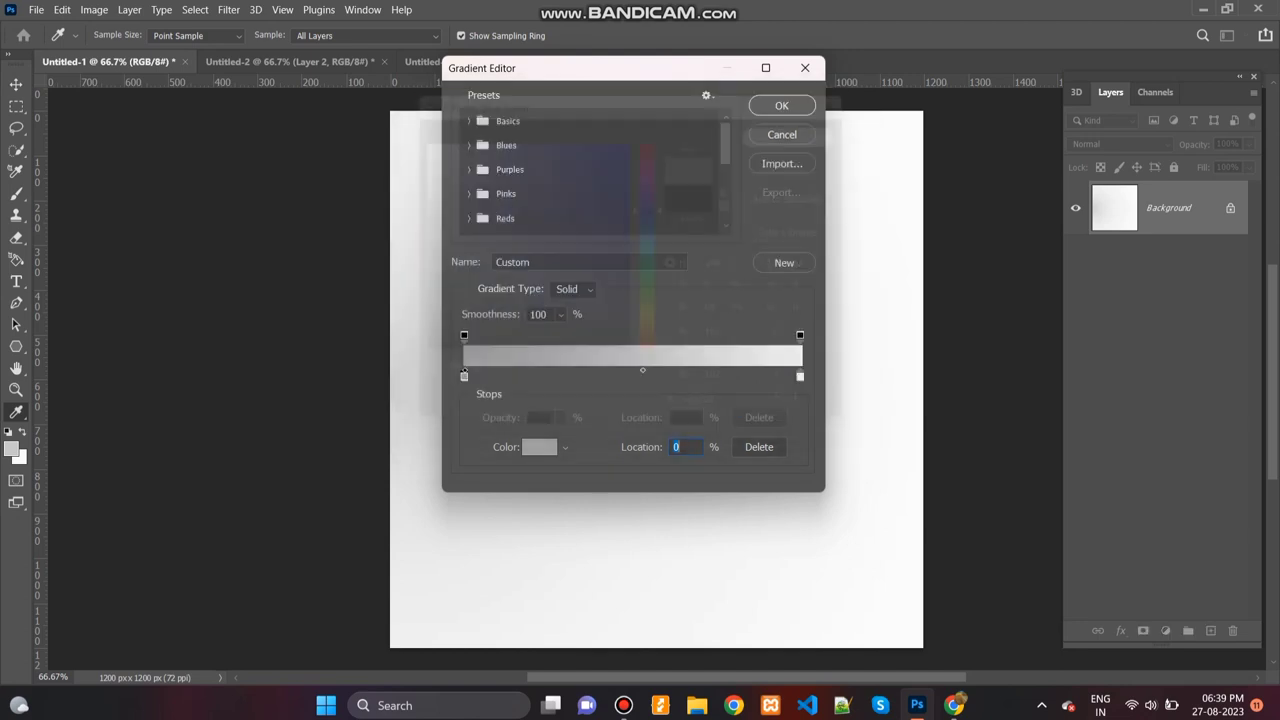
pyautogui.moveTo(642, 370); pyautogui.dragTo(632, 370)
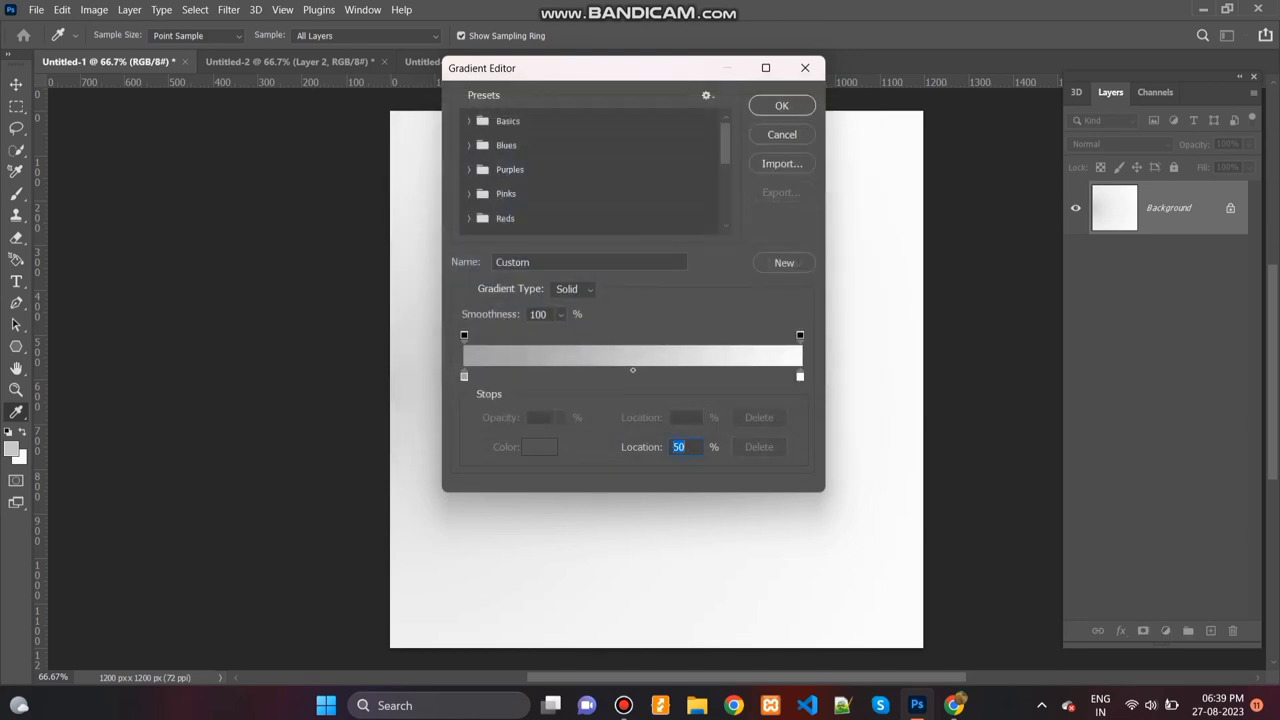
pyautogui.click(782, 105)
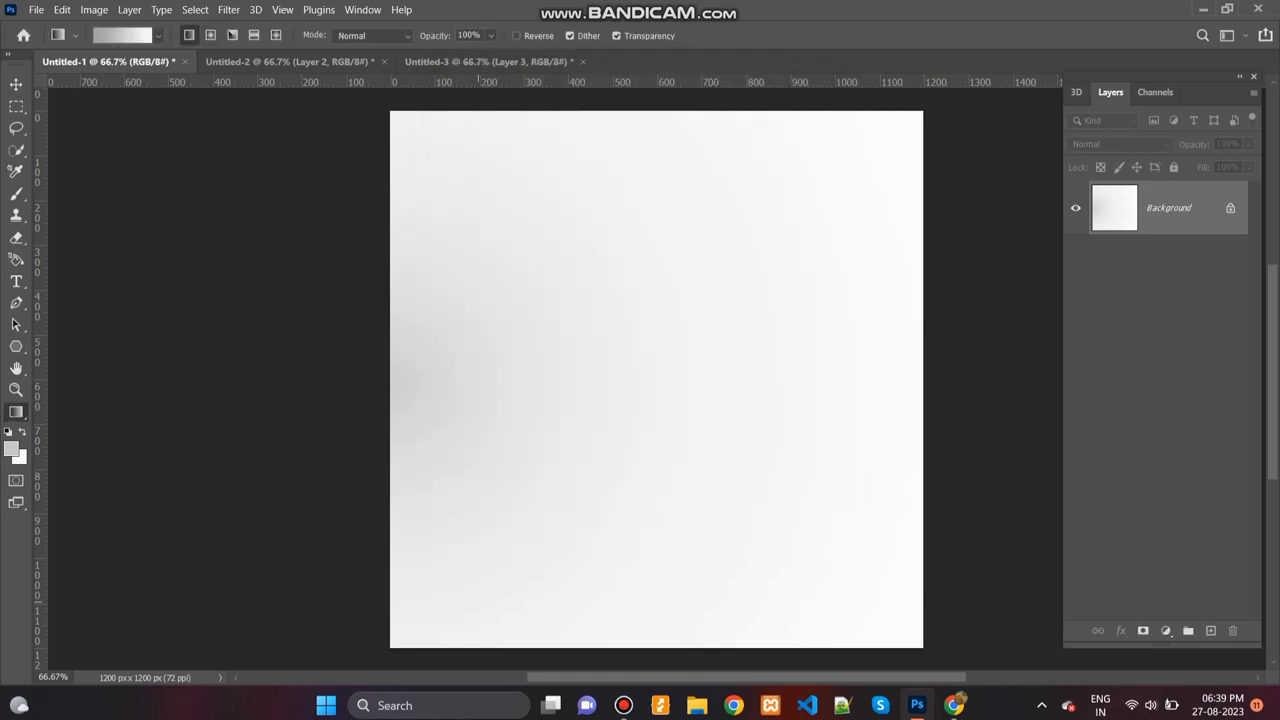
pyautogui.moveTo(662, 114); pyautogui.dragTo(651, 650)
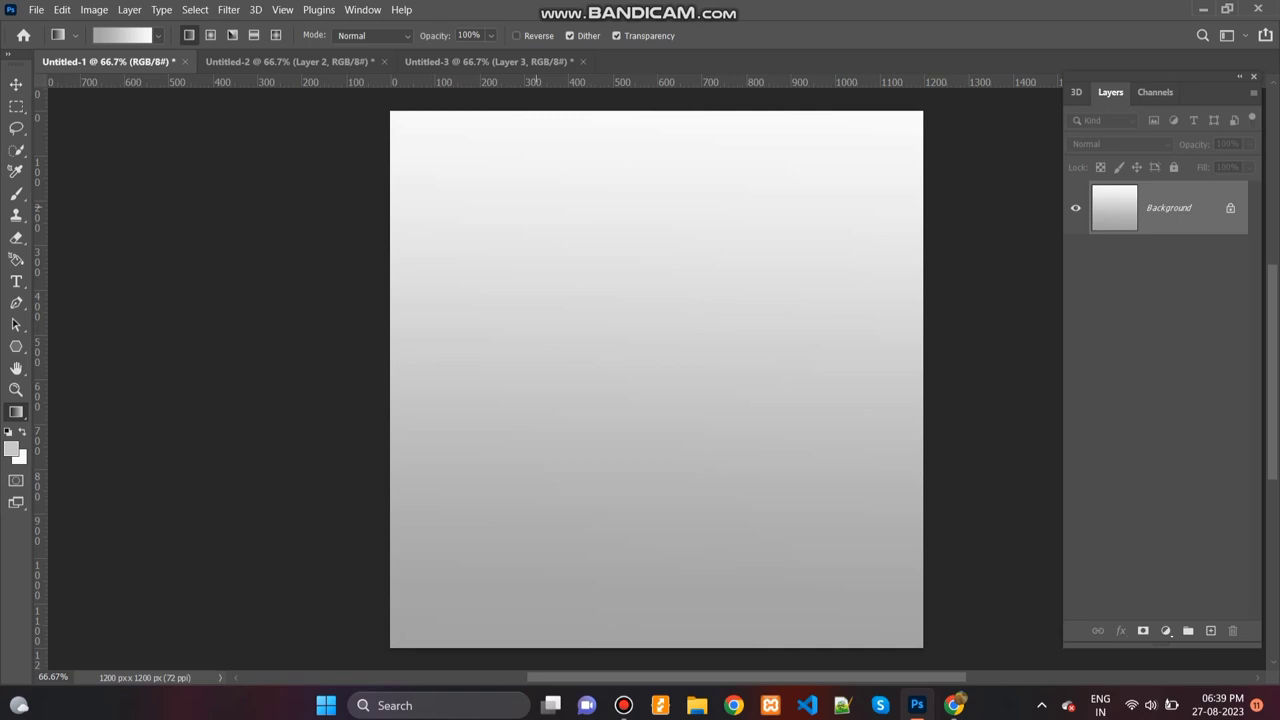
# - Drag the batsman cutout from Untitled-2 into the gradient poster document
pyautogui.click(290, 61)
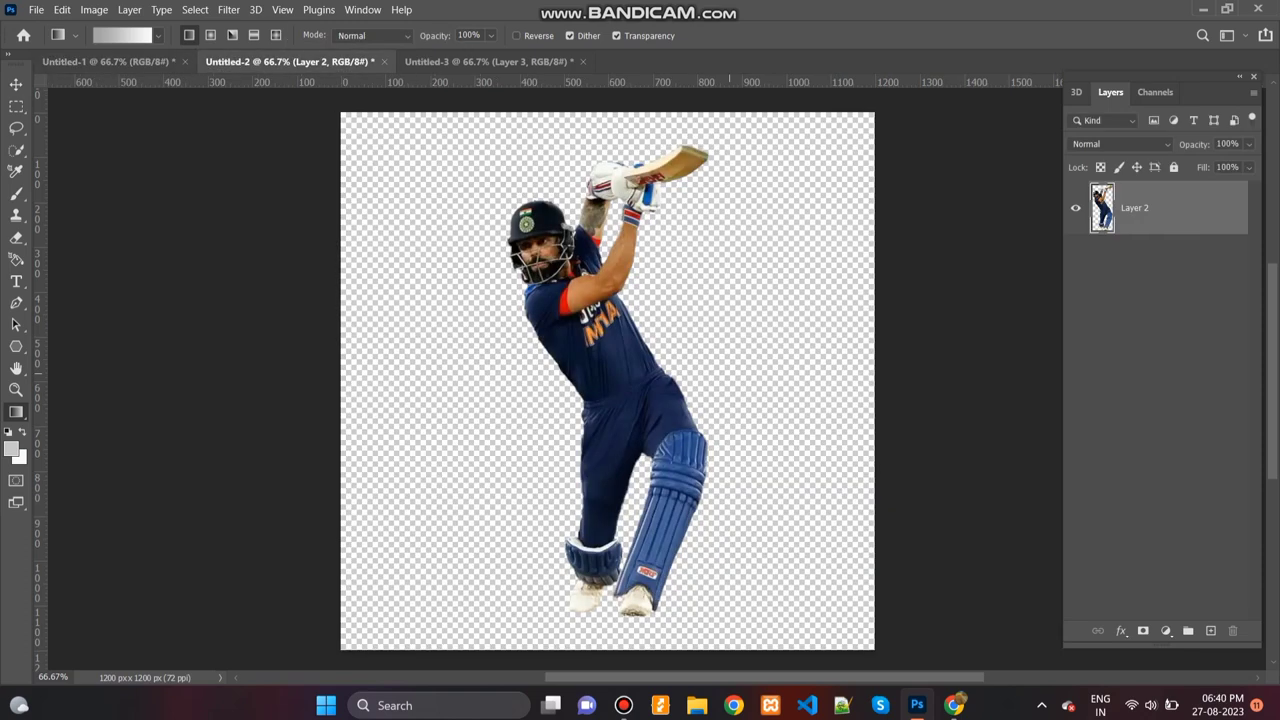
pyautogui.press('v')
pyautogui.moveTo(560, 330)
pyautogui.mouseDown()
pyautogui.moveTo(108, 61)
pyautogui.moveTo(647, 347)
pyautogui.mouseUp()
# - Scale the batsman to about 75% and centre him on the canvas
pyautogui.hotkey('ctrl', 't')
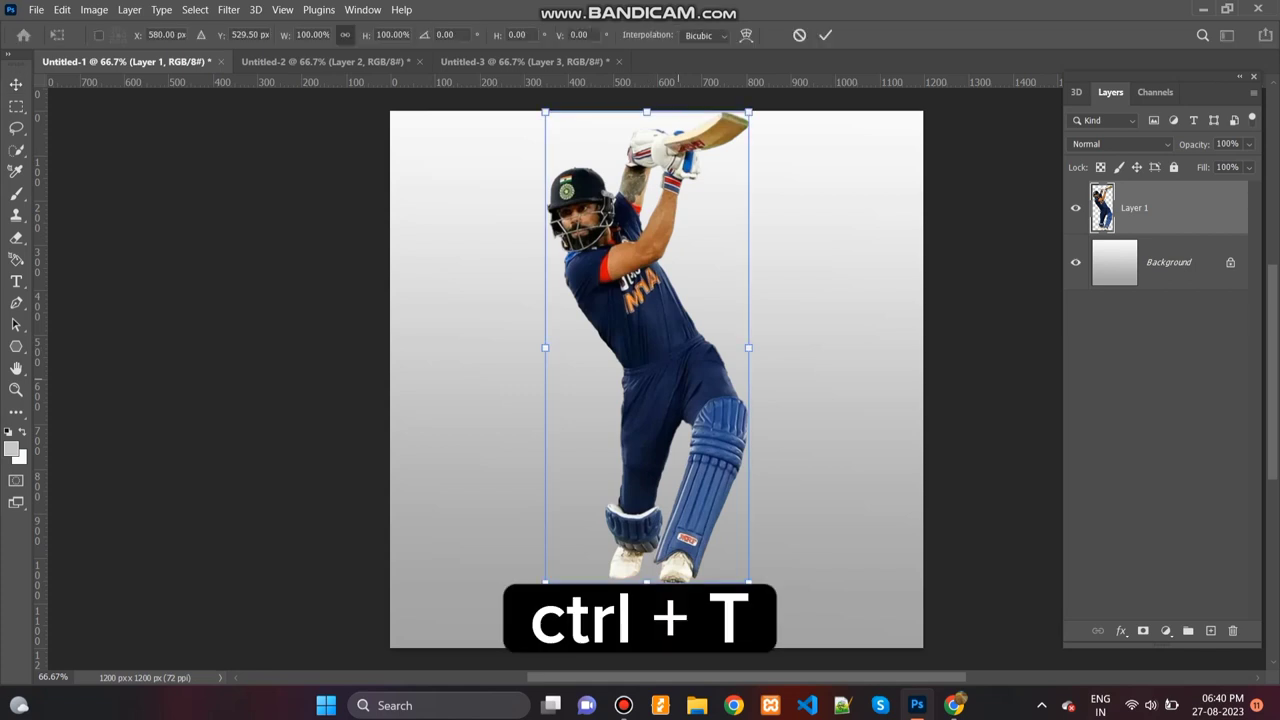
pyautogui.moveTo(749, 111); pyautogui.dragTo(690, 278)
pyautogui.moveTo(600, 420); pyautogui.dragTo(668, 360)
pyautogui.moveTo(705, 223); pyautogui.dragTo(760, 190)
pyautogui.moveTo(672, 370); pyautogui.dragTo(656, 380)
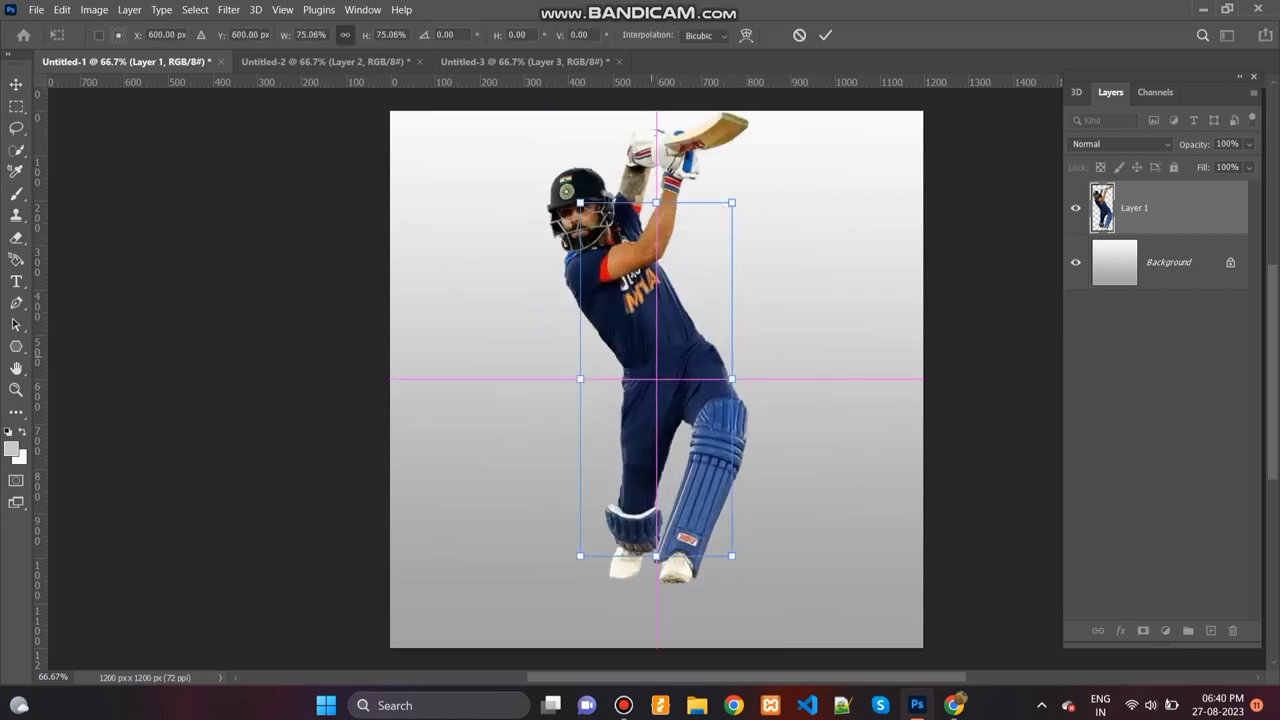
pyautogui.press('Return')
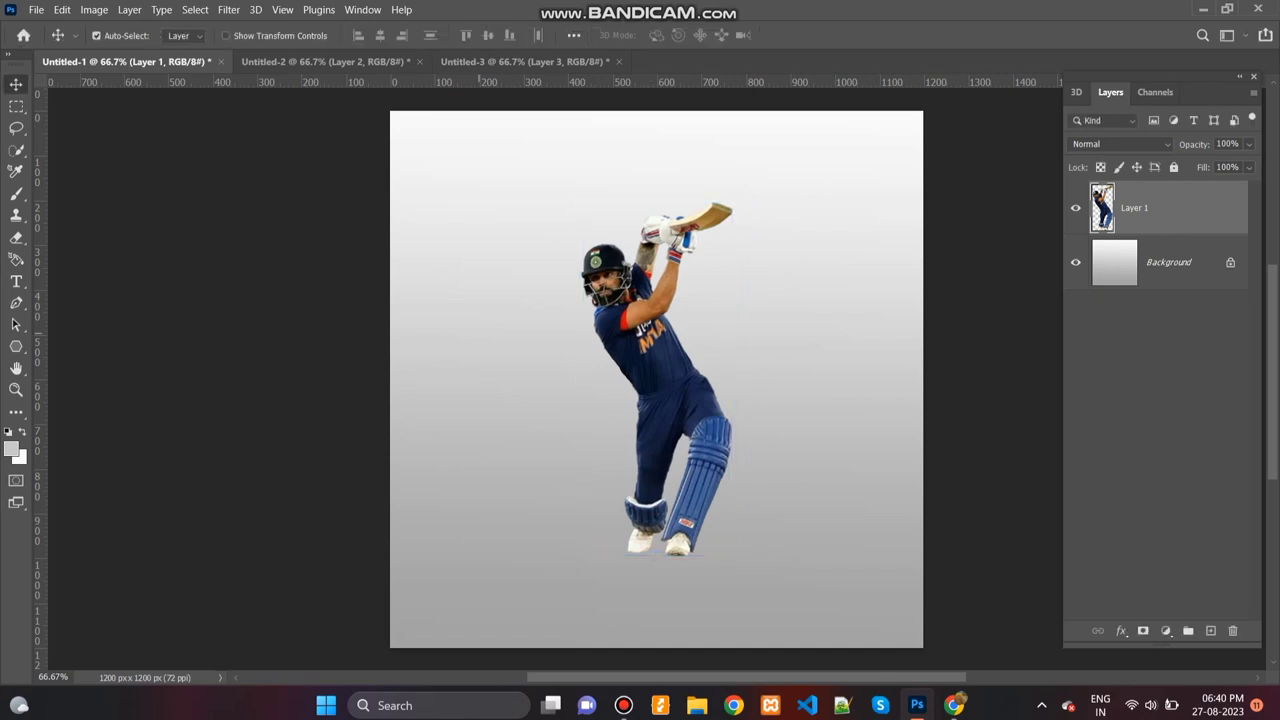
# - Bring the smiling portrait into the poster, enlarged and shifted lower left
pyautogui.click(525, 61)
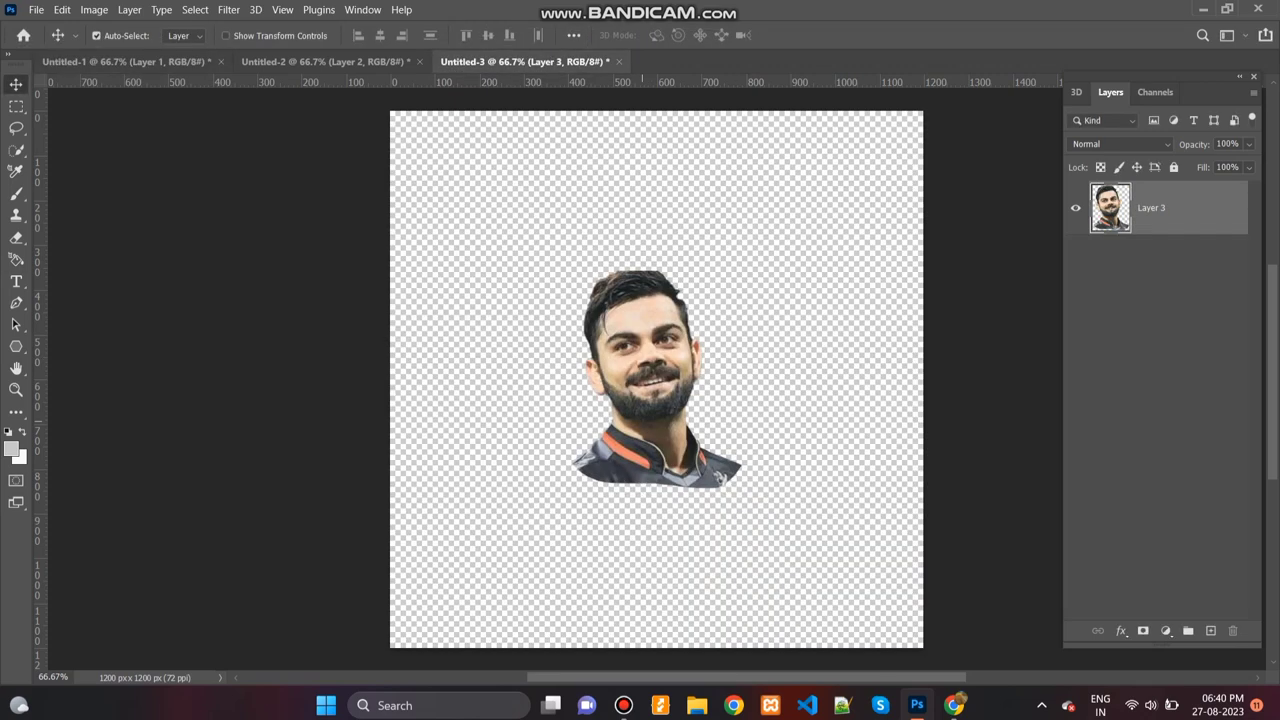
pyautogui.moveTo(660, 370)
pyautogui.mouseDown()
pyautogui.moveTo(282, 98)
pyautogui.moveTo(565, 360)
pyautogui.mouseUp()
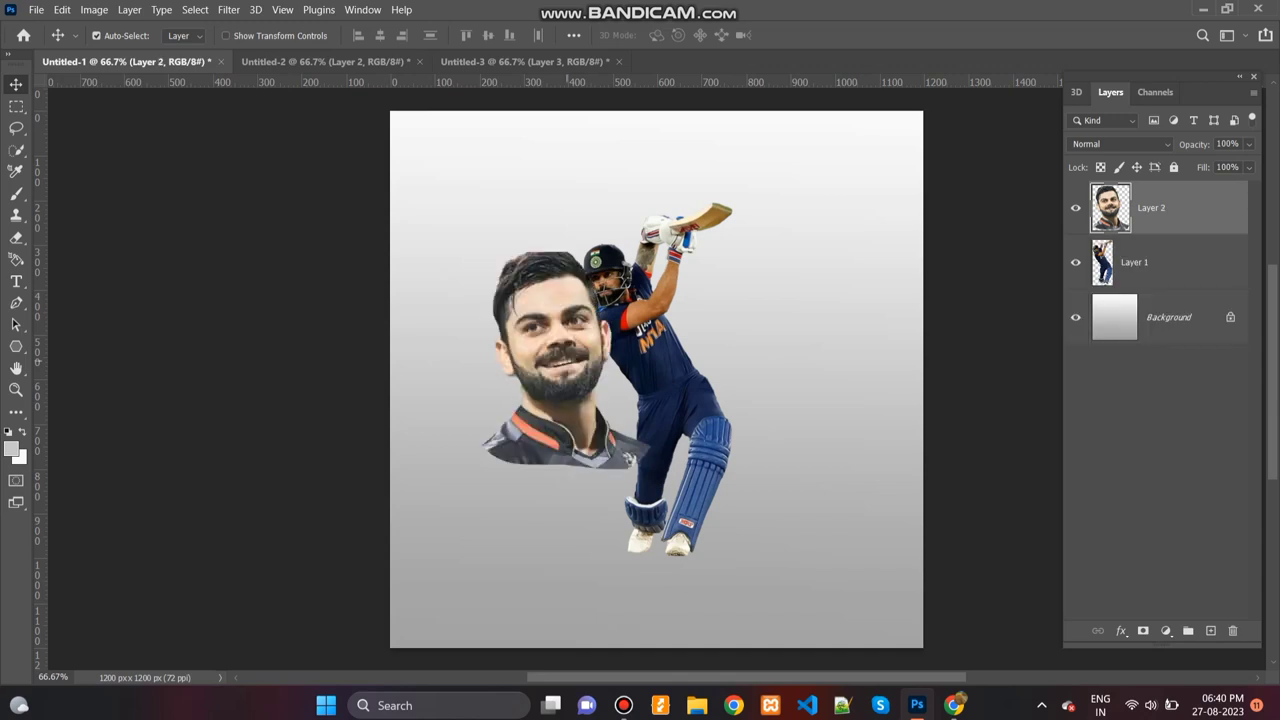
pyautogui.hotkey('ctrl', 't')
pyautogui.moveTo(651, 252); pyautogui.dragTo(725, 157)
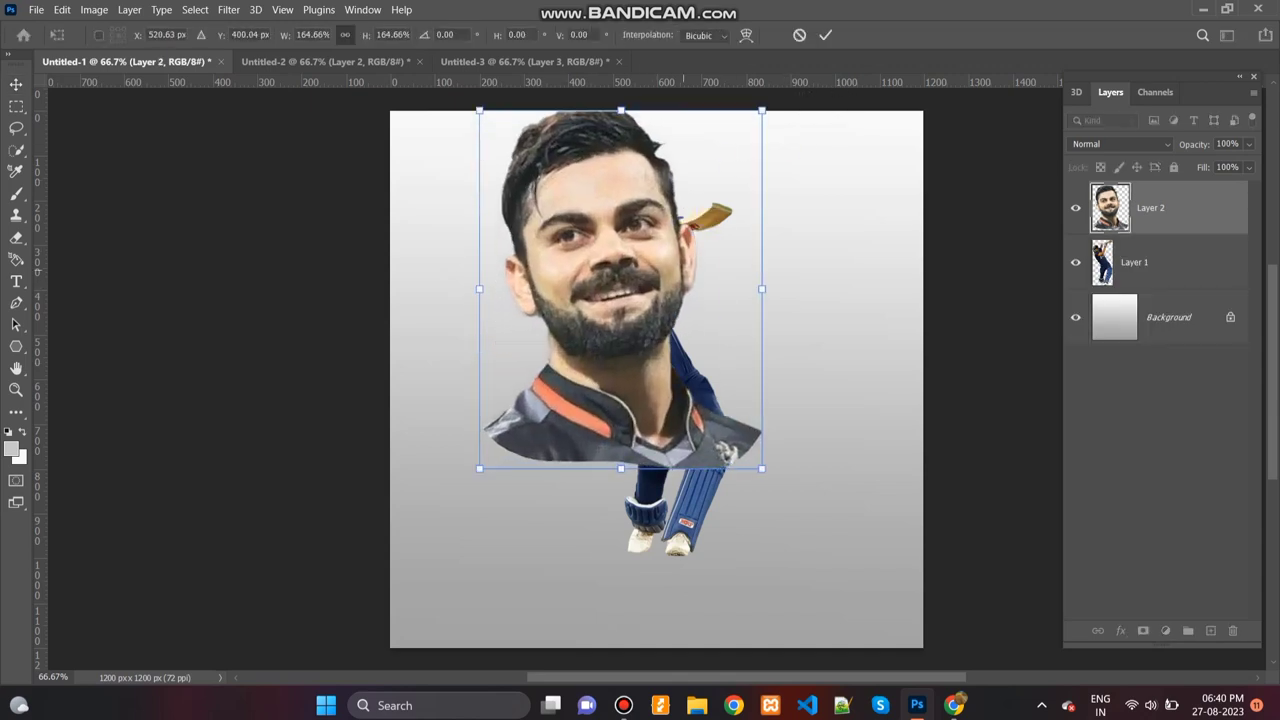
pyautogui.moveTo(640, 260)
pyautogui.mouseDown()
pyautogui.moveTo(640, 335)
pyautogui.moveTo(541, 375)
pyautogui.moveTo(560, 388)
pyautogui.mouseUp()
pyautogui.press('Return')
# - Move the portrait layer beneath the batsman and add a layer mask to it
pyautogui.hotkey('ctrl', '[')
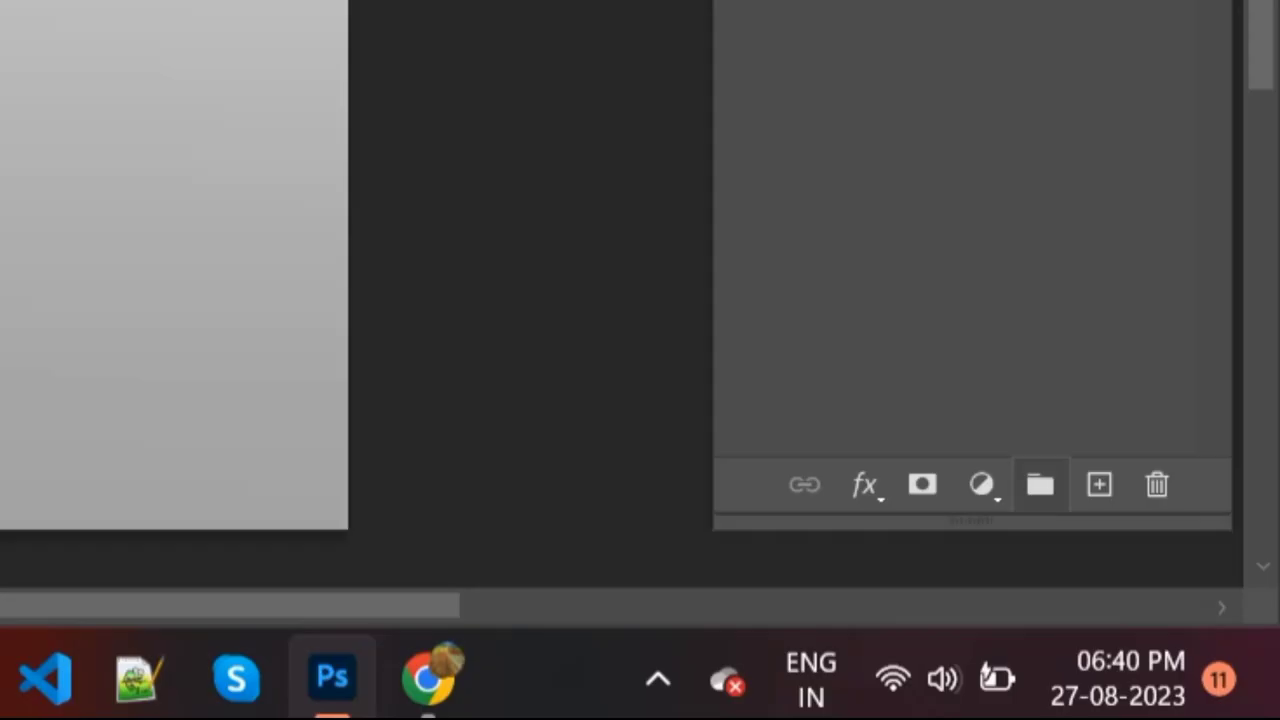
pyautogui.click(1165, 631)
pyautogui.press('Escape')
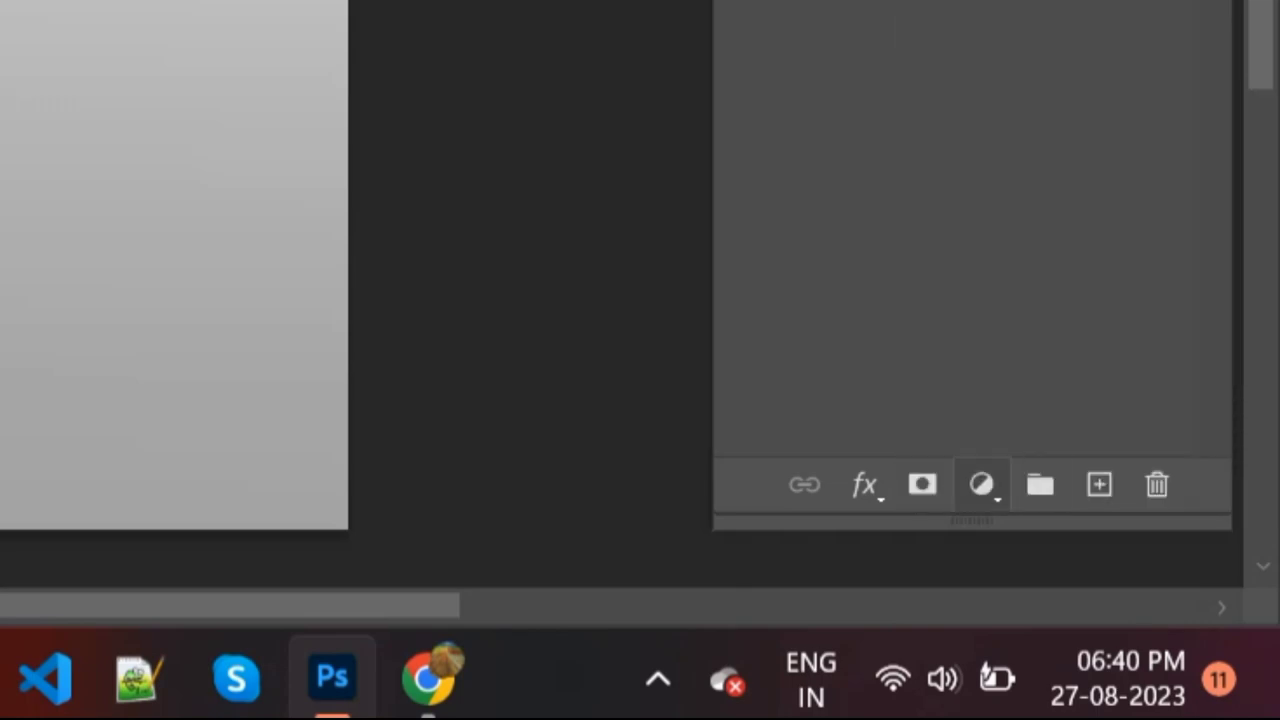
pyautogui.click(923, 485)
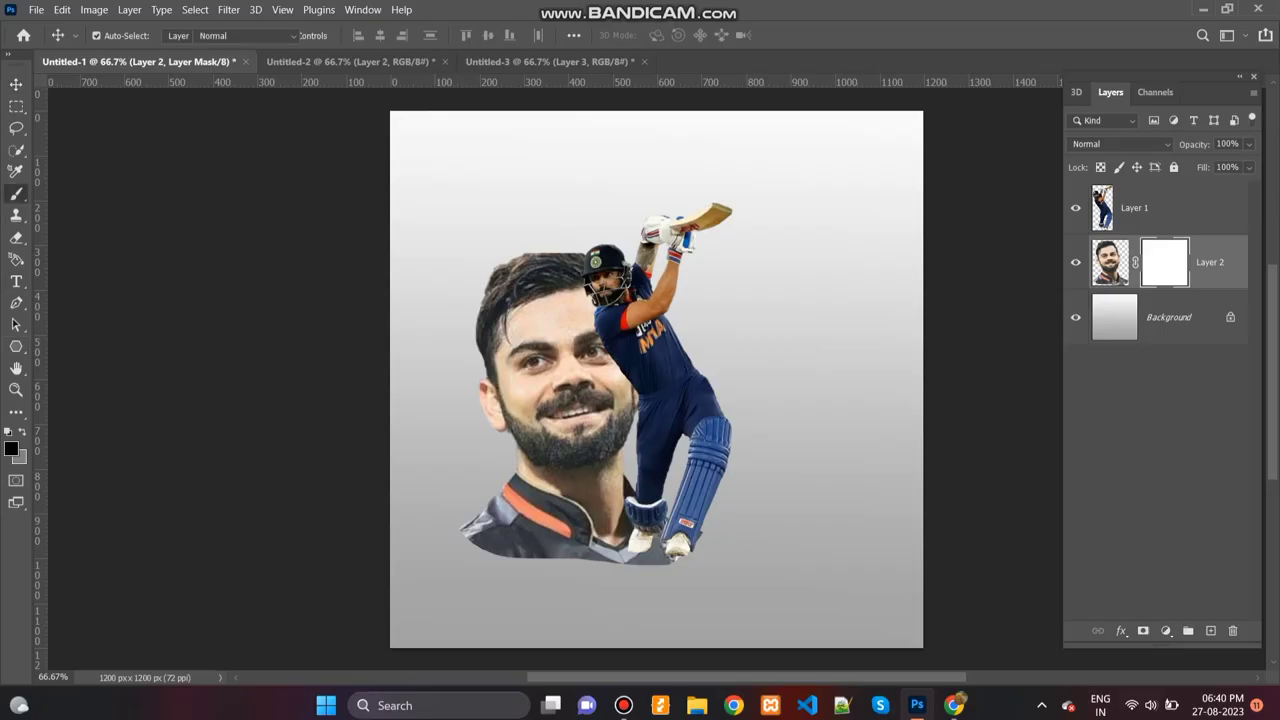
# - Paint black on the portrait's mask with a soft 500 px brush over the shirt and left edge
pyautogui.click(16, 193)
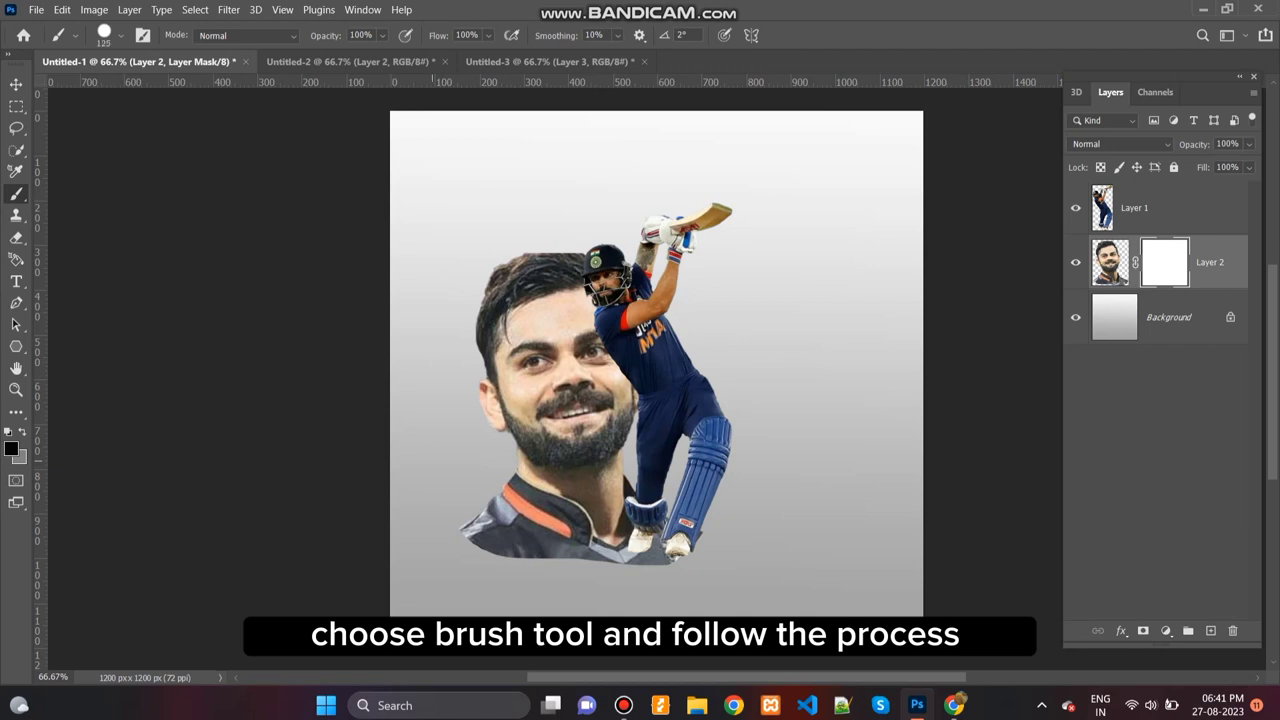
pyautogui.rightClick(438, 380)
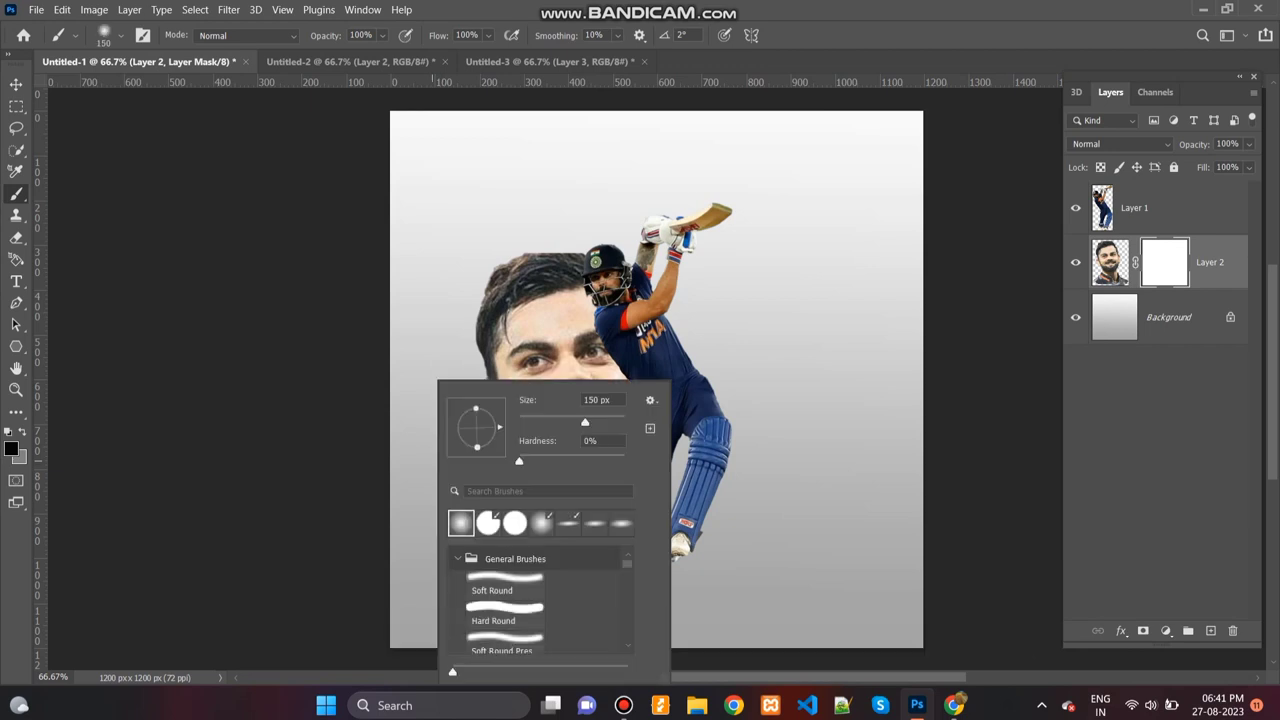
pyautogui.press('Return')
pyautogui.press(']')
pyautogui.press(']')
pyautogui.press(']')
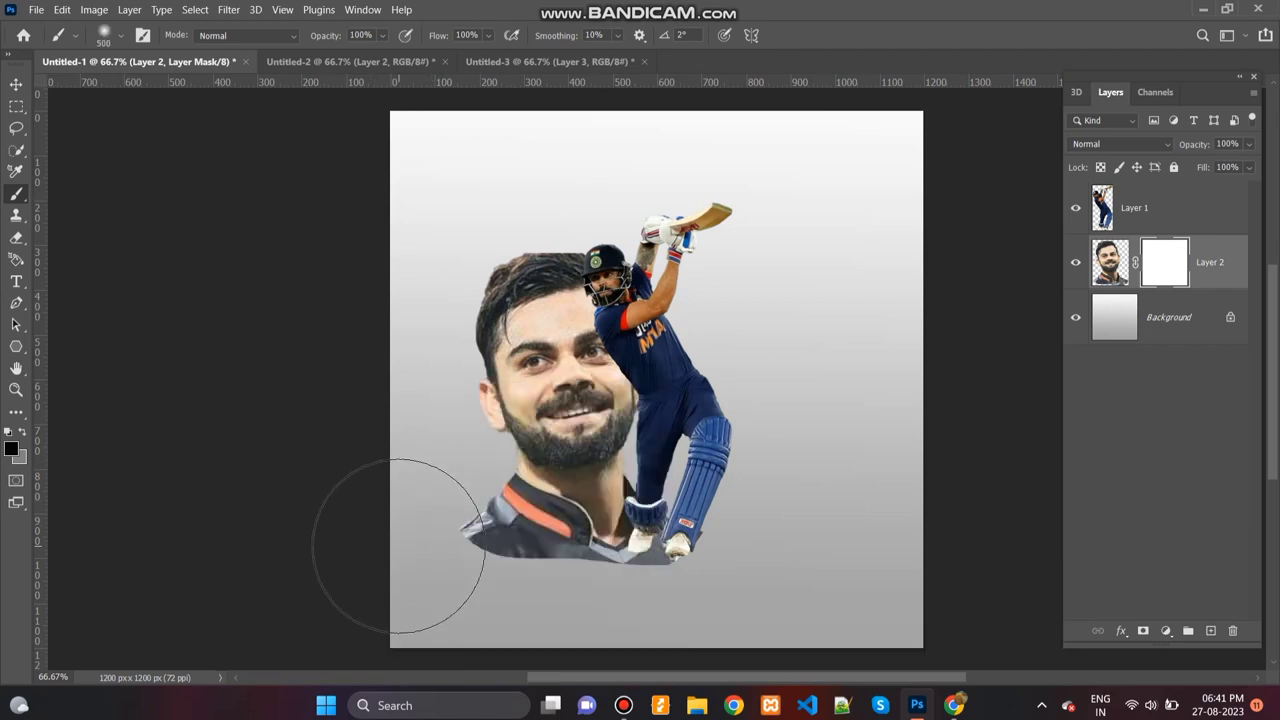
pyautogui.moveTo(390, 545)
pyautogui.mouseDown()
pyautogui.moveTo(530, 605)
pyautogui.moveTo(677, 594)
pyautogui.moveTo(400, 429)
pyautogui.moveTo(571, 186)
pyautogui.moveTo(798, 174)
pyautogui.mouseUp()
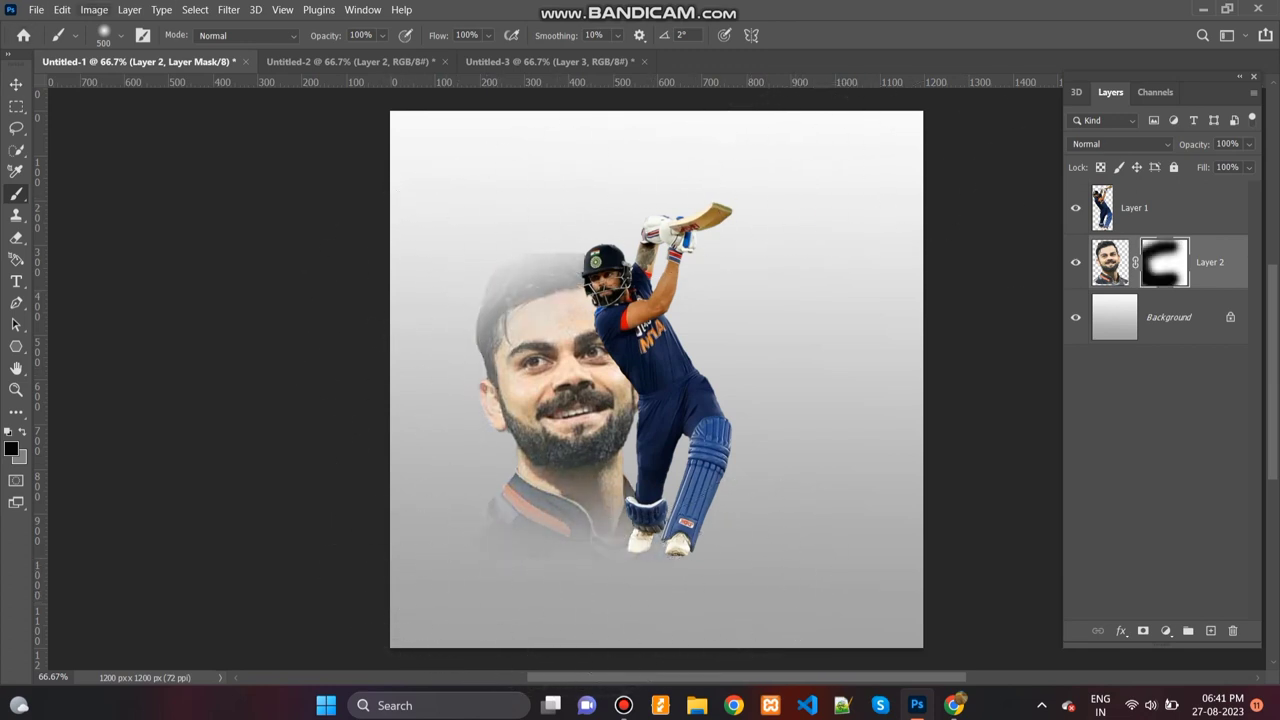
pyautogui.click(94, 9)
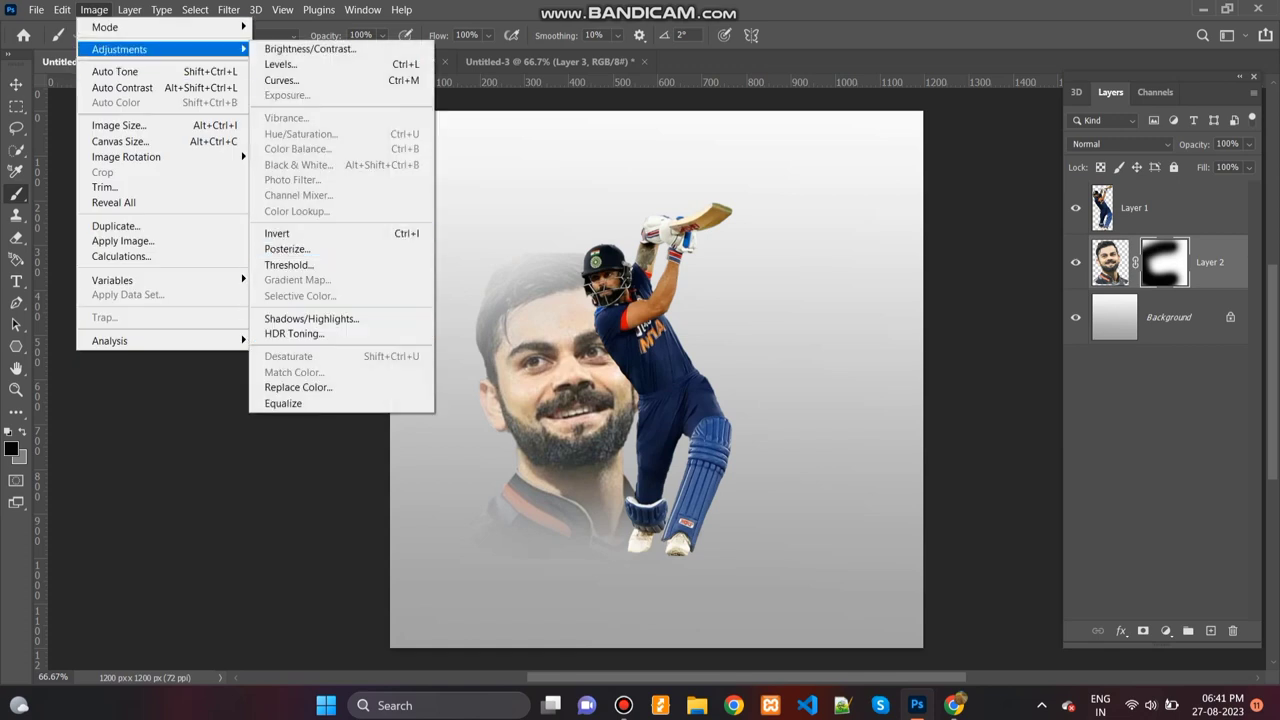
# - Desaturate the portrait layer and lower its opacity to 46%
pyautogui.press('Escape')
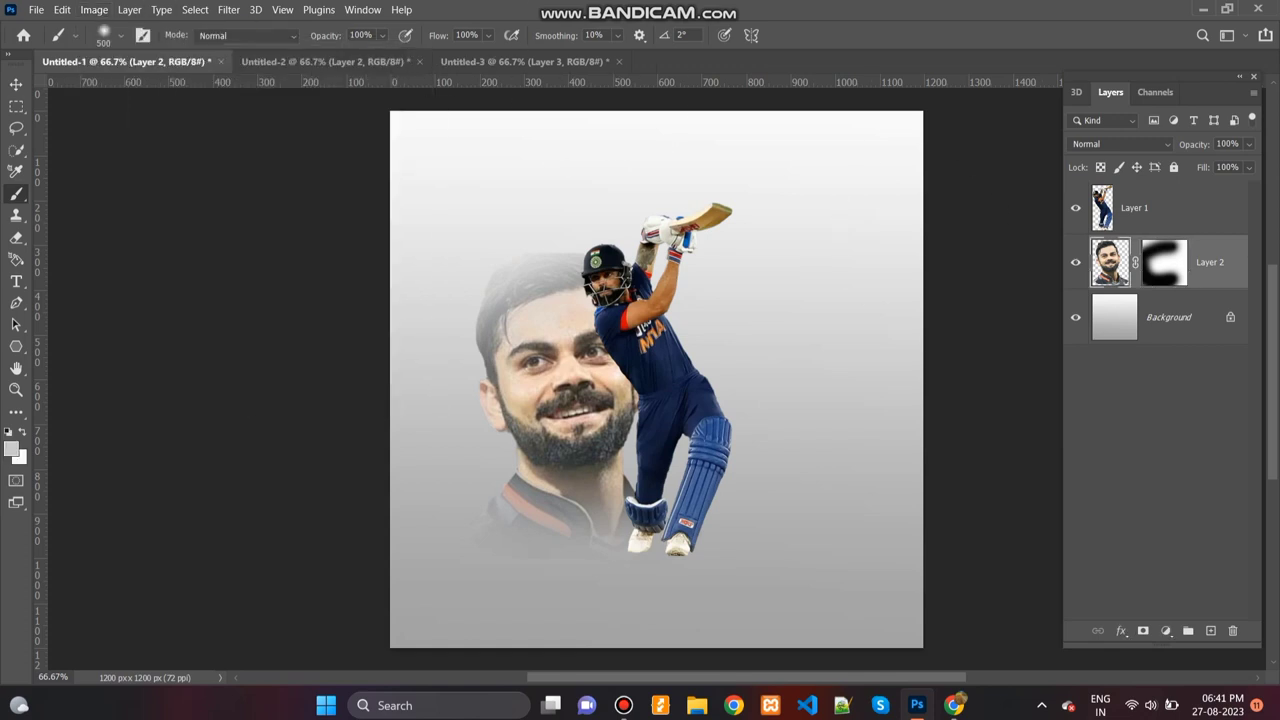
pyautogui.click(94, 9)
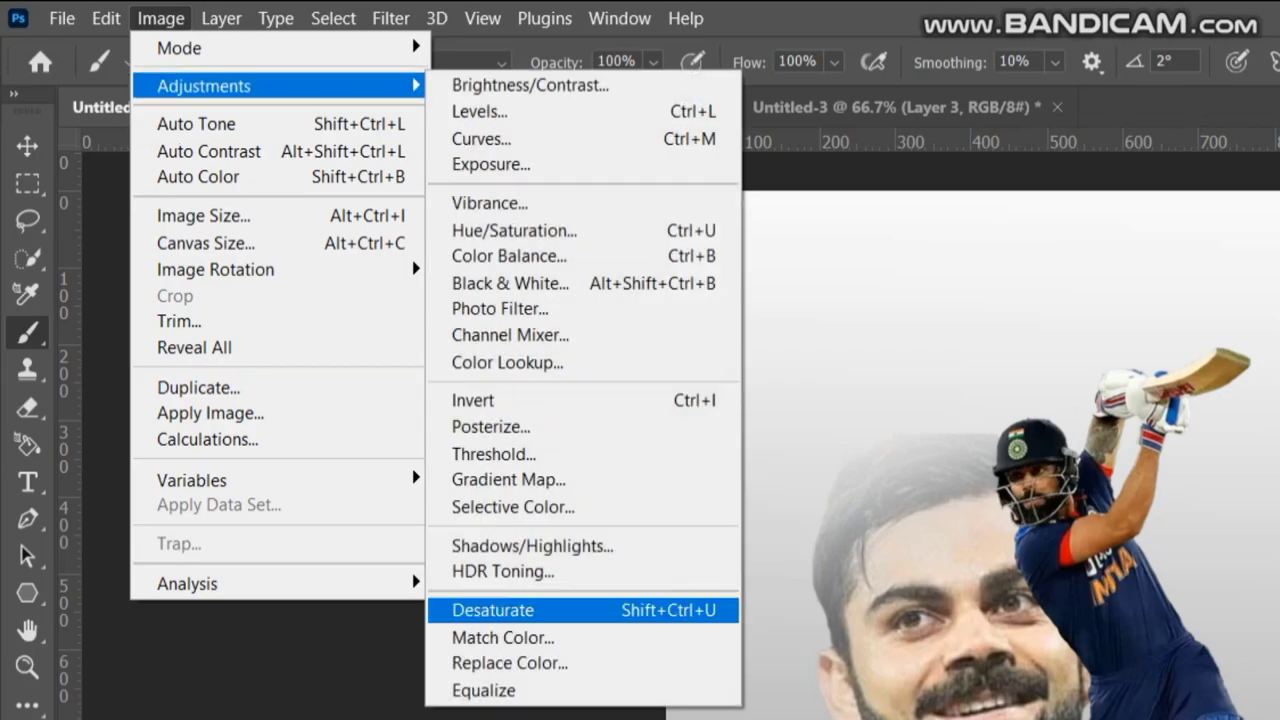
pyautogui.click(493, 610)
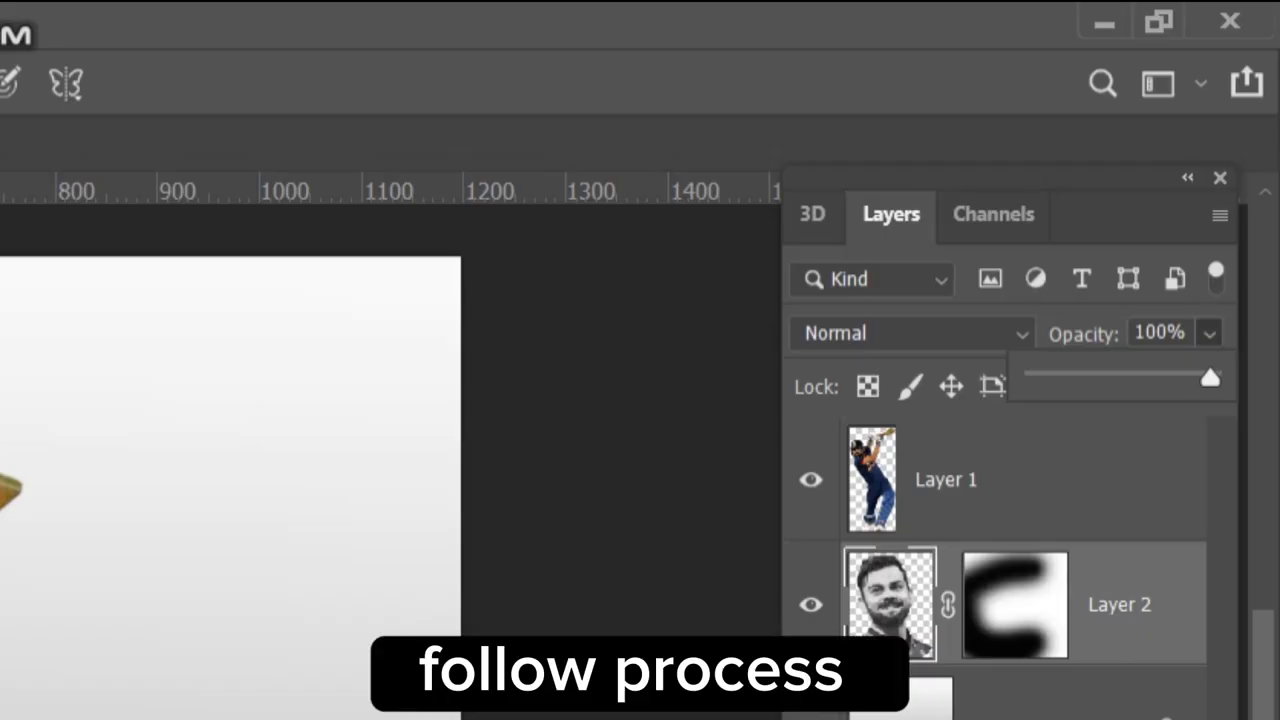
pyautogui.moveTo(1210, 378)
pyautogui.mouseDown()
pyautogui.moveTo(1089, 378)
pyautogui.moveTo(1129, 378)
pyautogui.moveTo(1114, 378)
pyautogui.mouseUp()
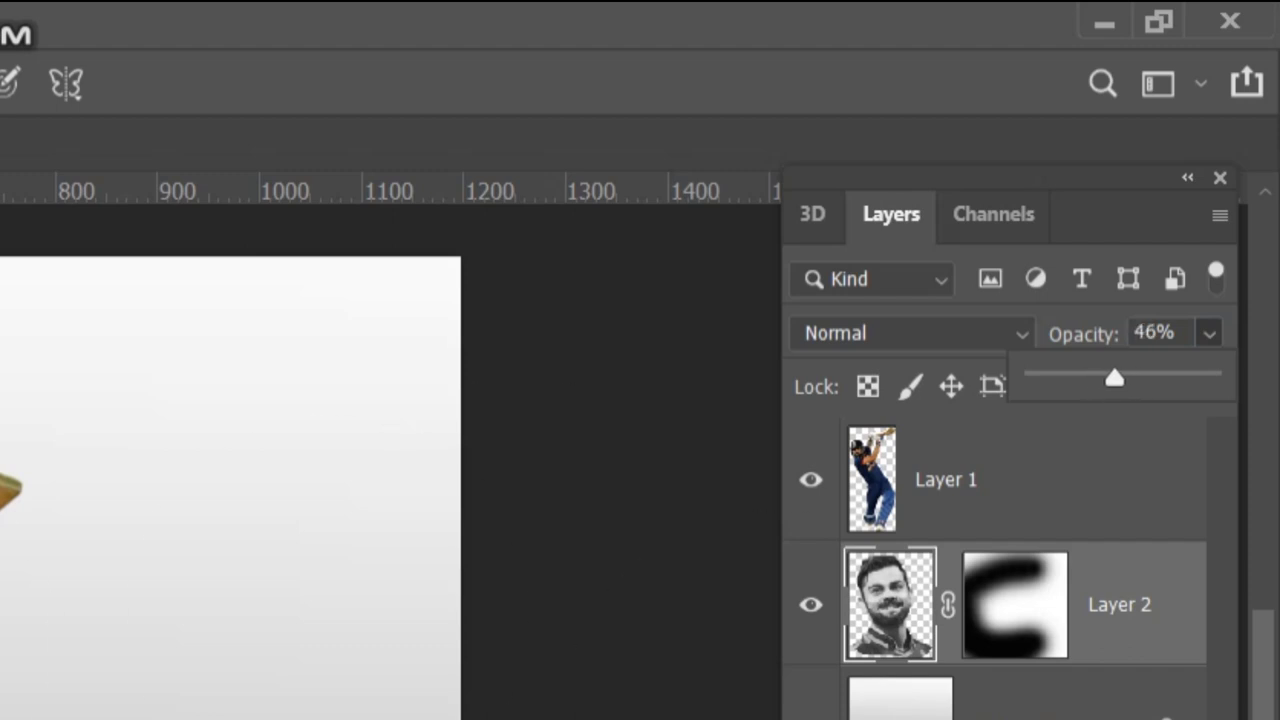
pyautogui.click(16, 281)
pyautogui.click(80, 279)
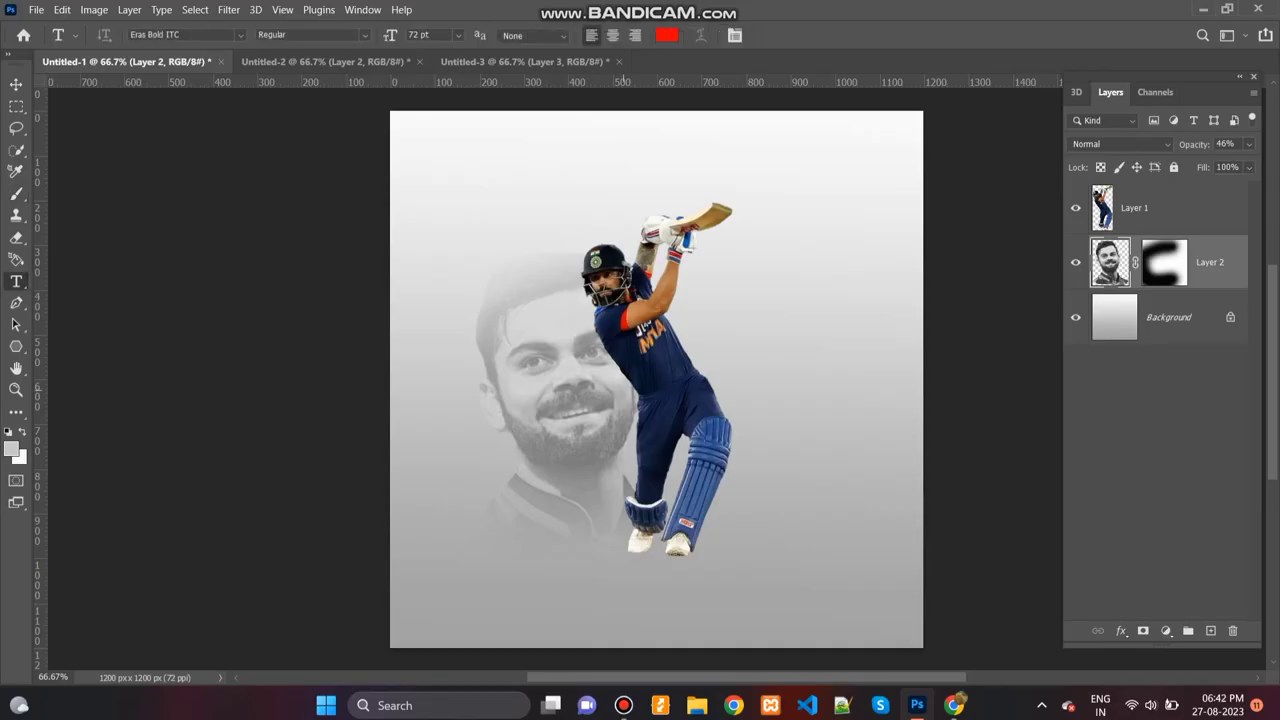
# - Create the red Eras Bold ITC number text layer at the canvas centre
pyautogui.click(620, 400)
pyautogui.press('BackSpace')
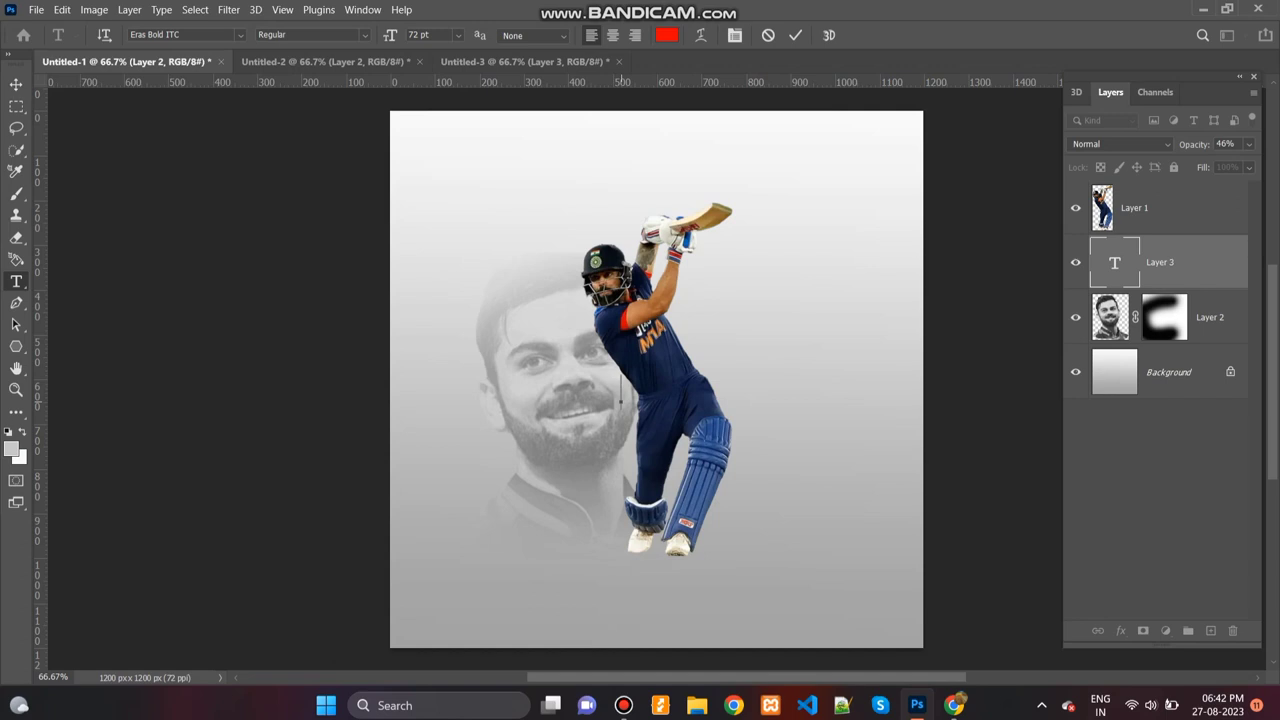
pyautogui.write('18')
pyautogui.hotkey('ctrl', 'Return')
# - Scale the 17 up to poster size and centre it behind the batsman
pyautogui.hotkey('ctrl', 't')
pyautogui.moveTo(663, 374)
pyautogui.mouseDown()
pyautogui.moveTo(869, 201)
pyautogui.moveTo(945, 167)
pyautogui.mouseUp()
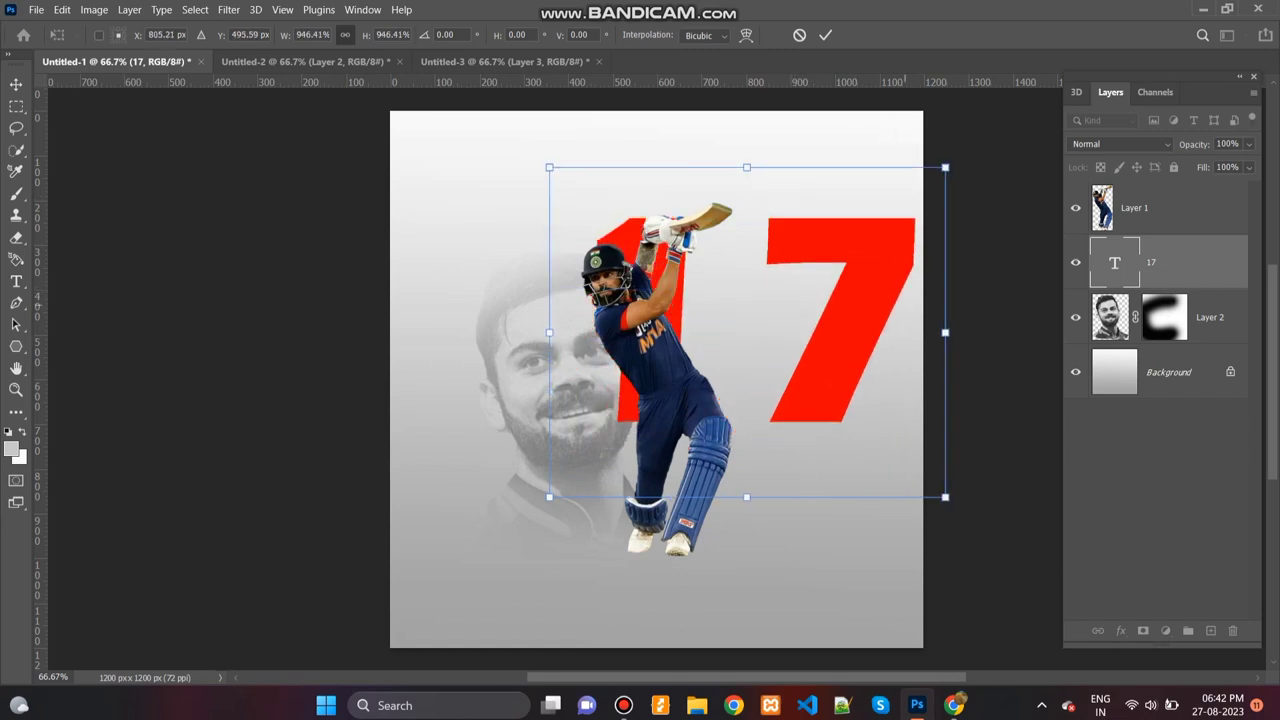
pyautogui.moveTo(945, 332); pyautogui.dragTo(857, 332)
pyautogui.moveTo(750, 330); pyautogui.dragTo(805, 376)
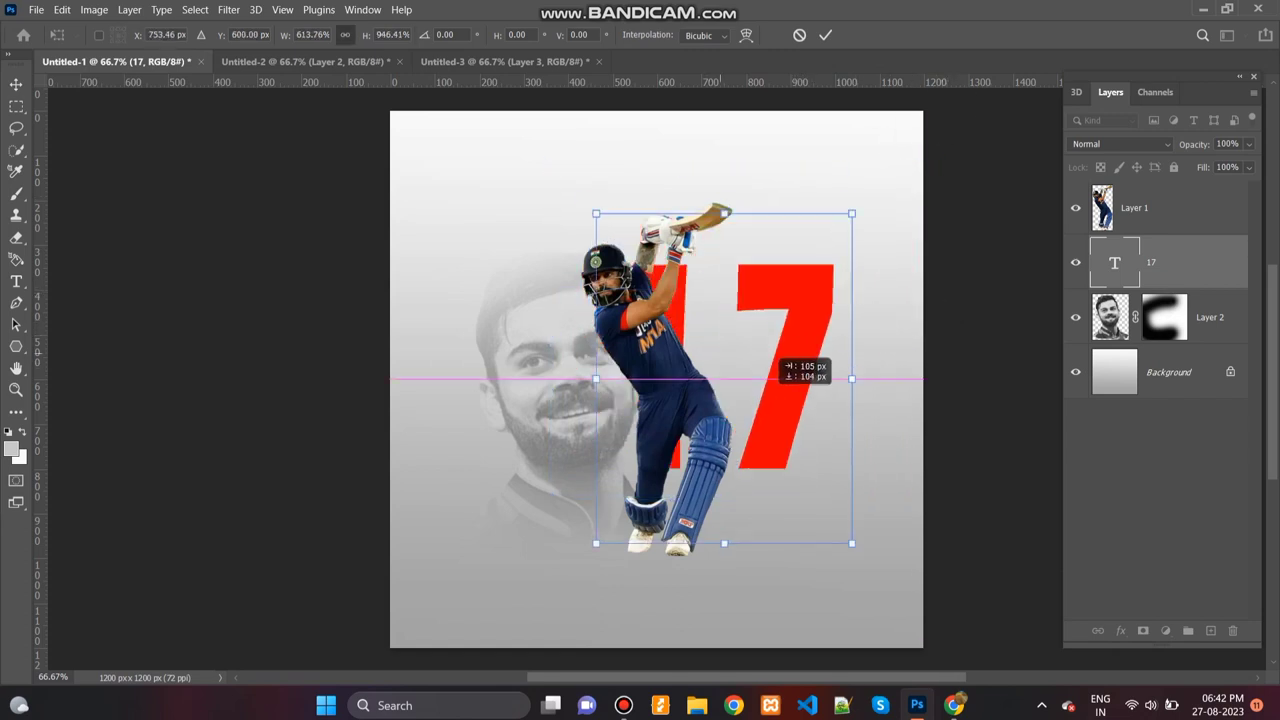
pyautogui.moveTo(861, 213); pyautogui.dragTo(913, 146)
pyautogui.moveTo(790, 290); pyautogui.dragTo(712, 324)
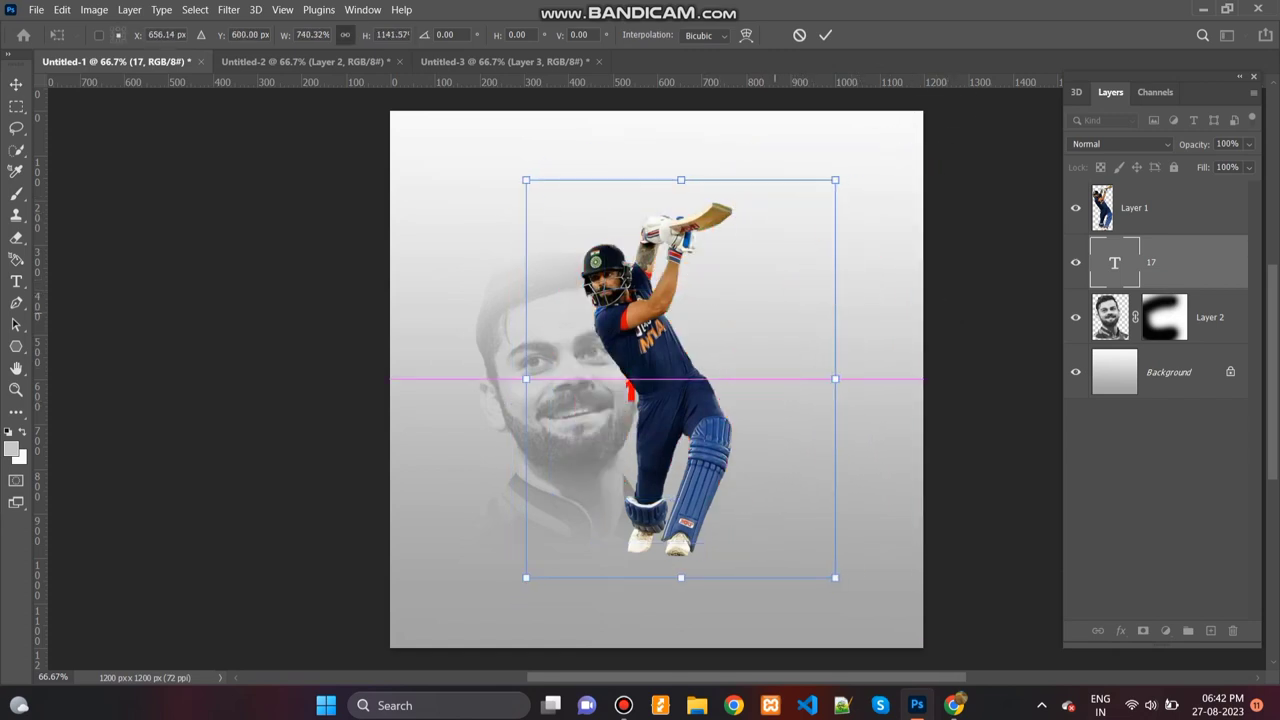
pyautogui.moveTo(835, 180)
pyautogui.mouseDown()
pyautogui.moveTo(928, 61)
pyautogui.moveTo(815, 262)
pyautogui.mouseUp()
pyautogui.press('Return')
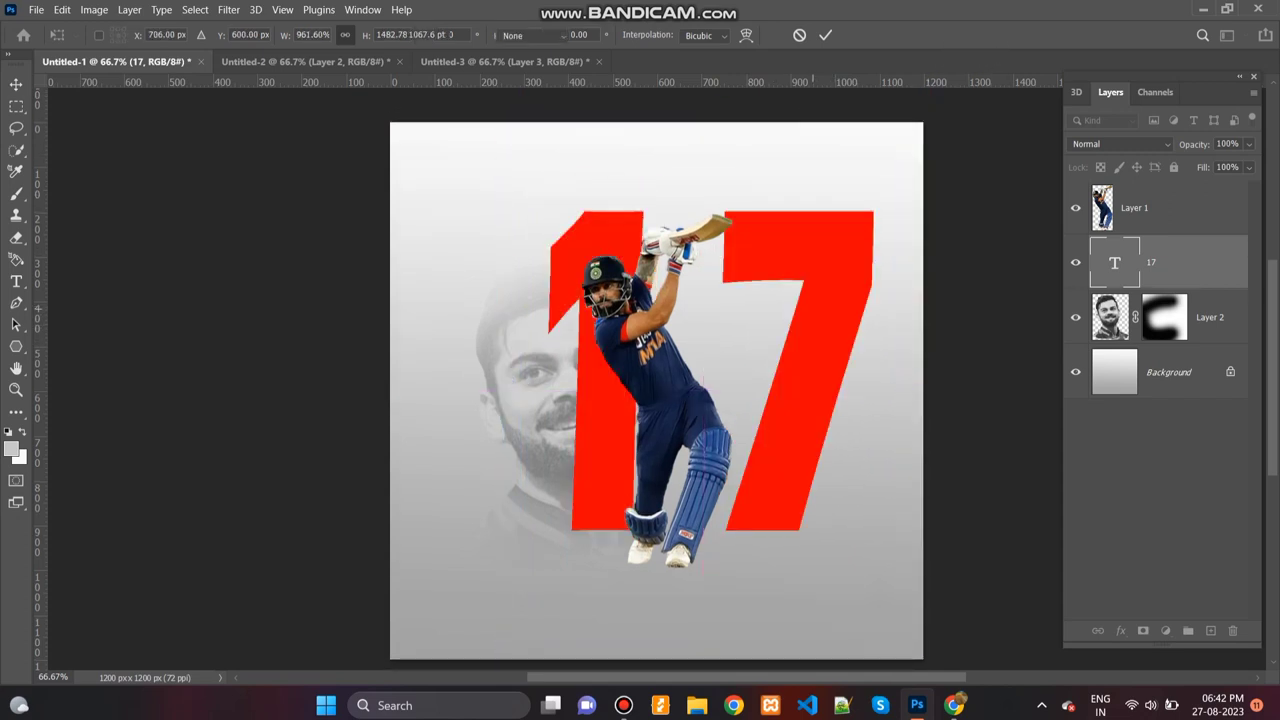
# - Change the 17's text colour to dark navy #131e37 and commit the edit
pyautogui.click(666, 35)
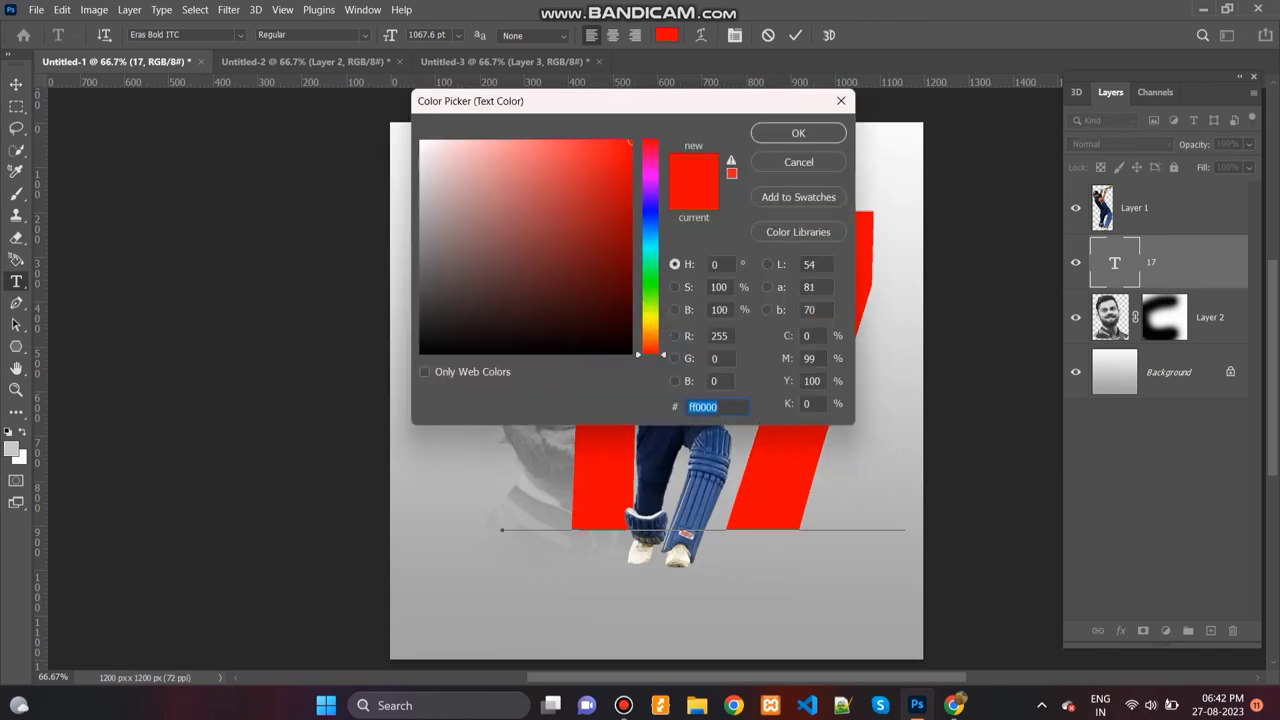
pyautogui.click(650, 214)
pyautogui.moveTo(617, 234); pyautogui.dragTo(617, 268)
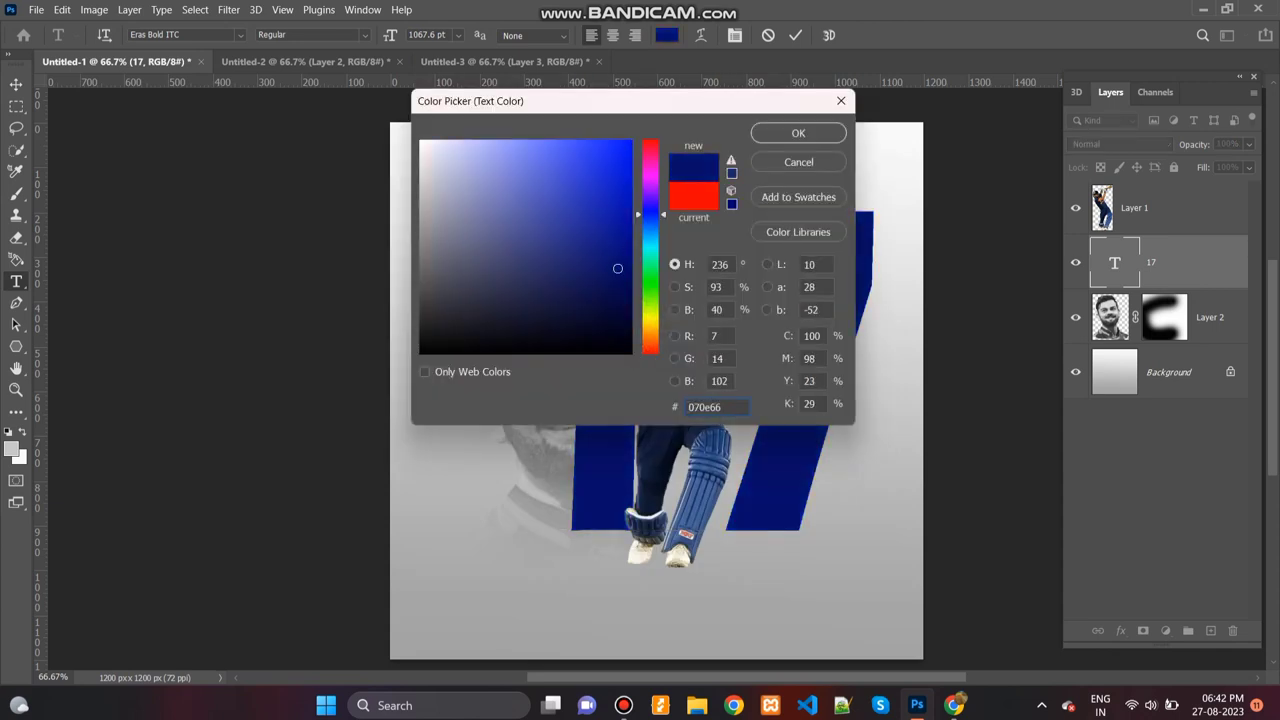
pyautogui.write('131e37')
pyautogui.moveTo(520, 101); pyautogui.dragTo(237, 298)
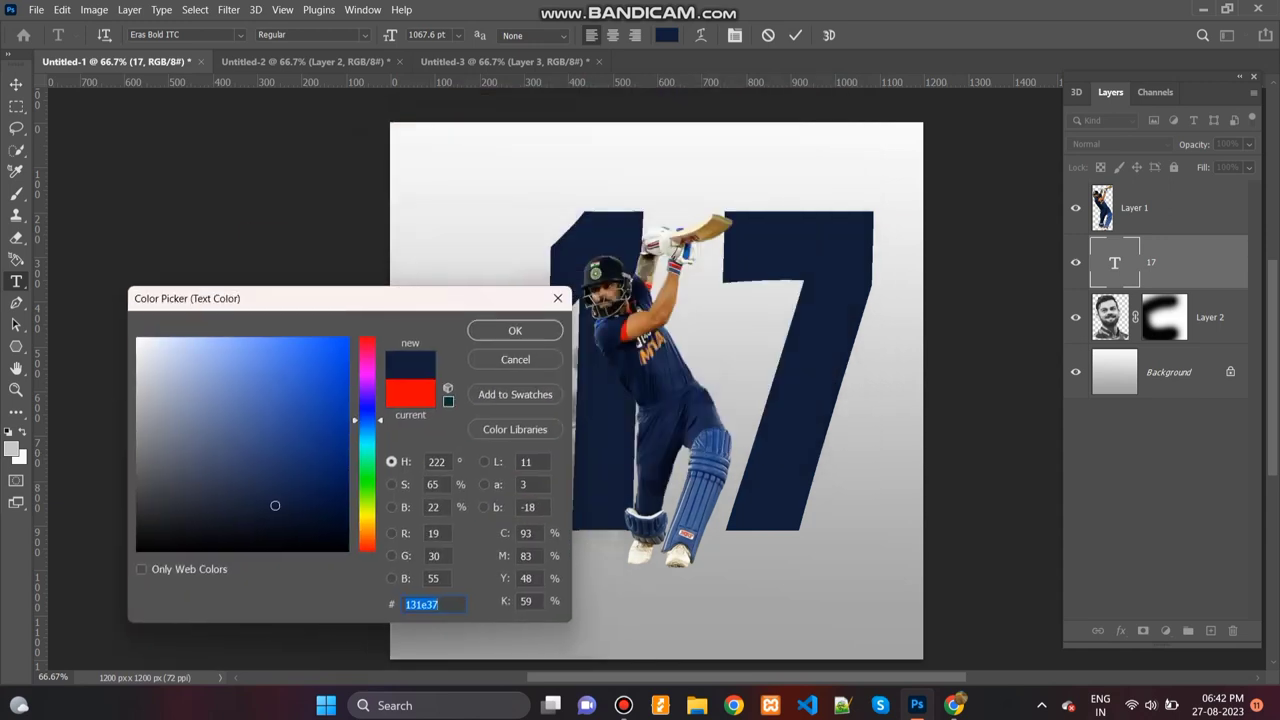
pyautogui.click(515, 330)
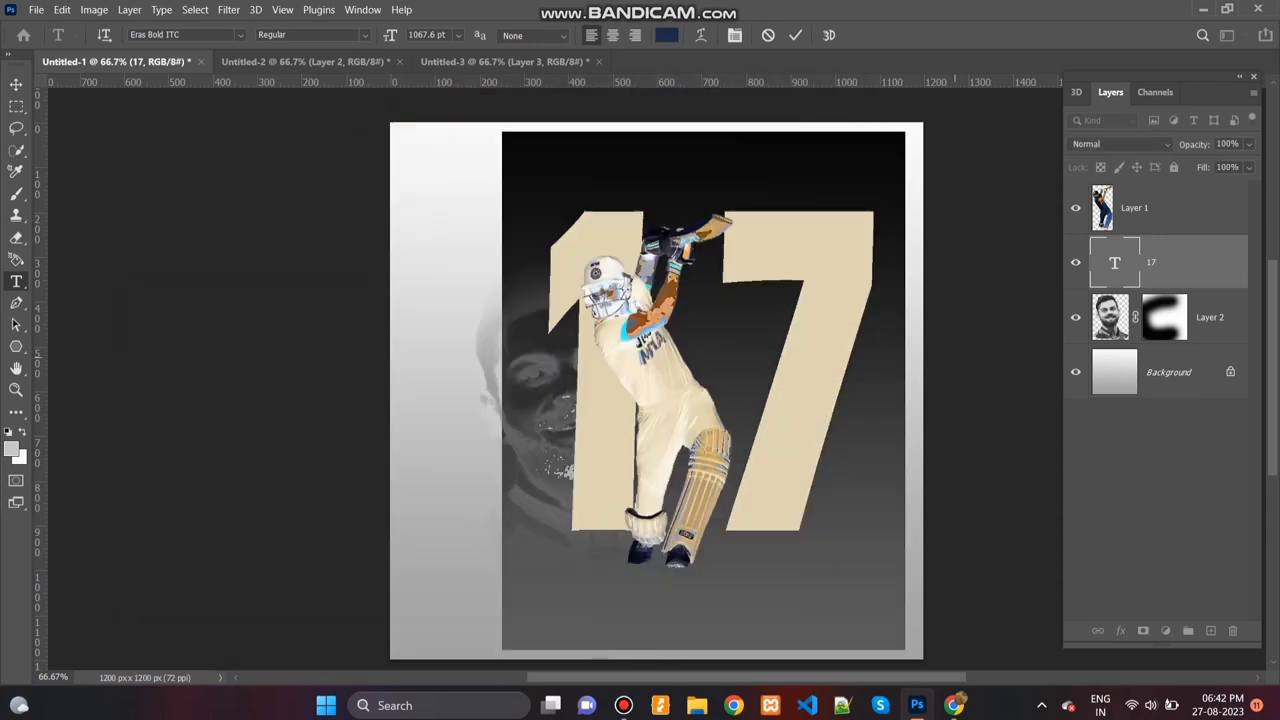
pyautogui.click(795, 35)
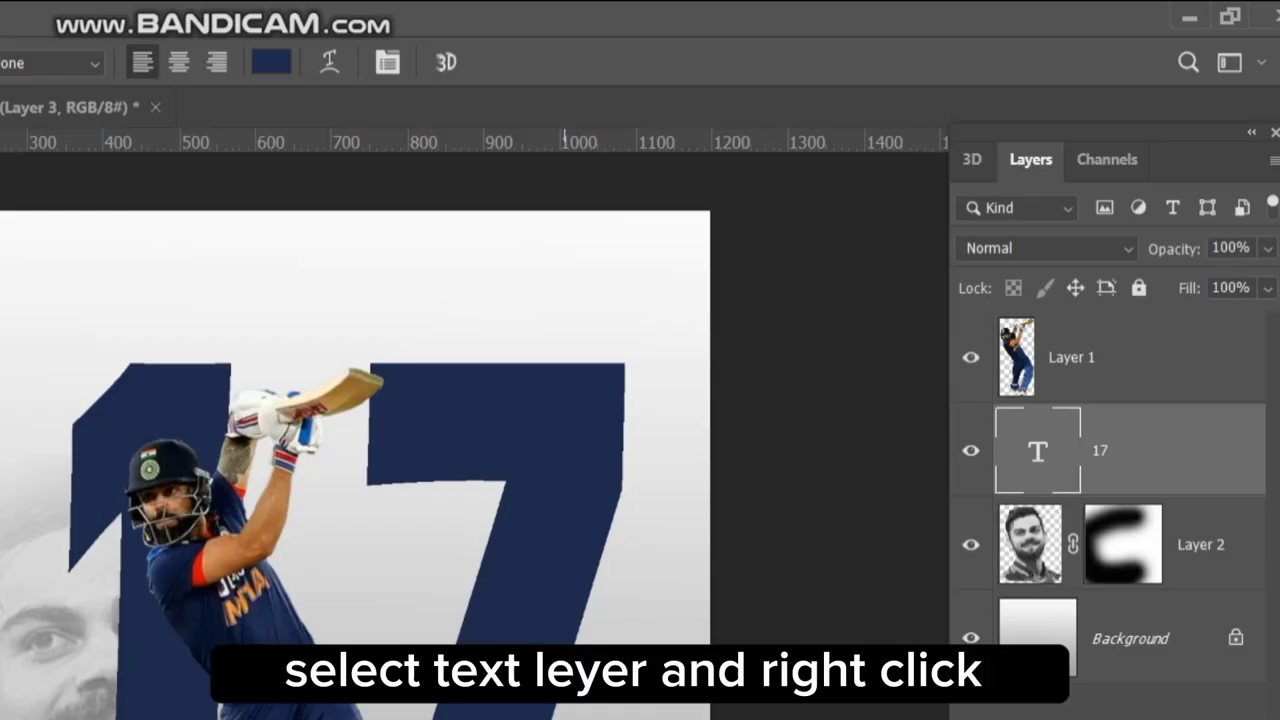
# - Add a Gradient Overlay style to the 17 layer through Blending Options
pyautogui.rightClick(1200, 262)
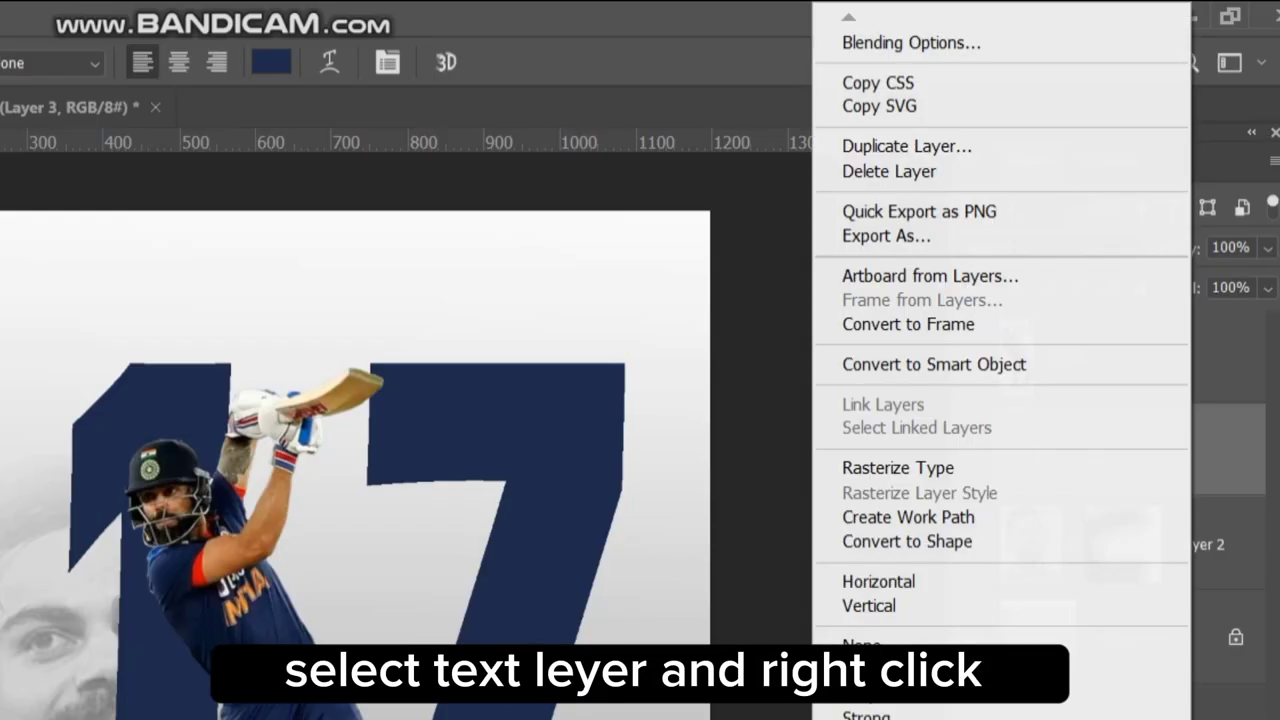
pyautogui.click(1040, 25)
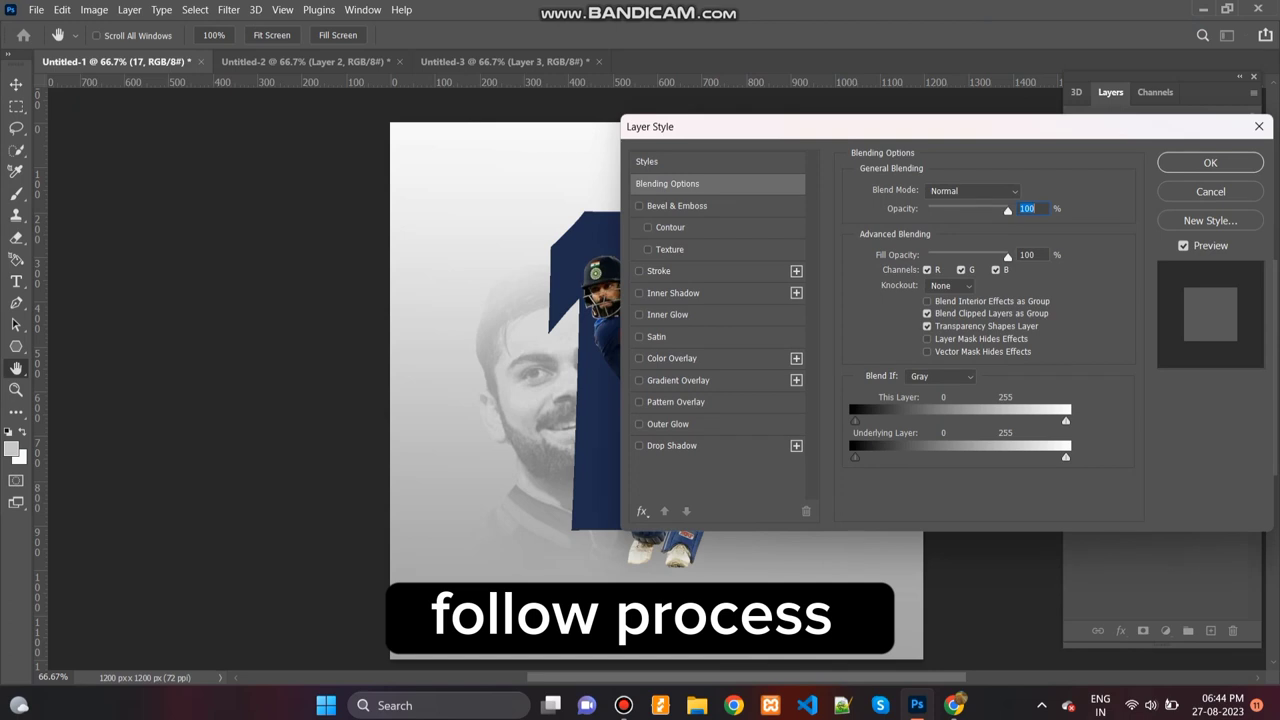
pyautogui.click(678, 380)
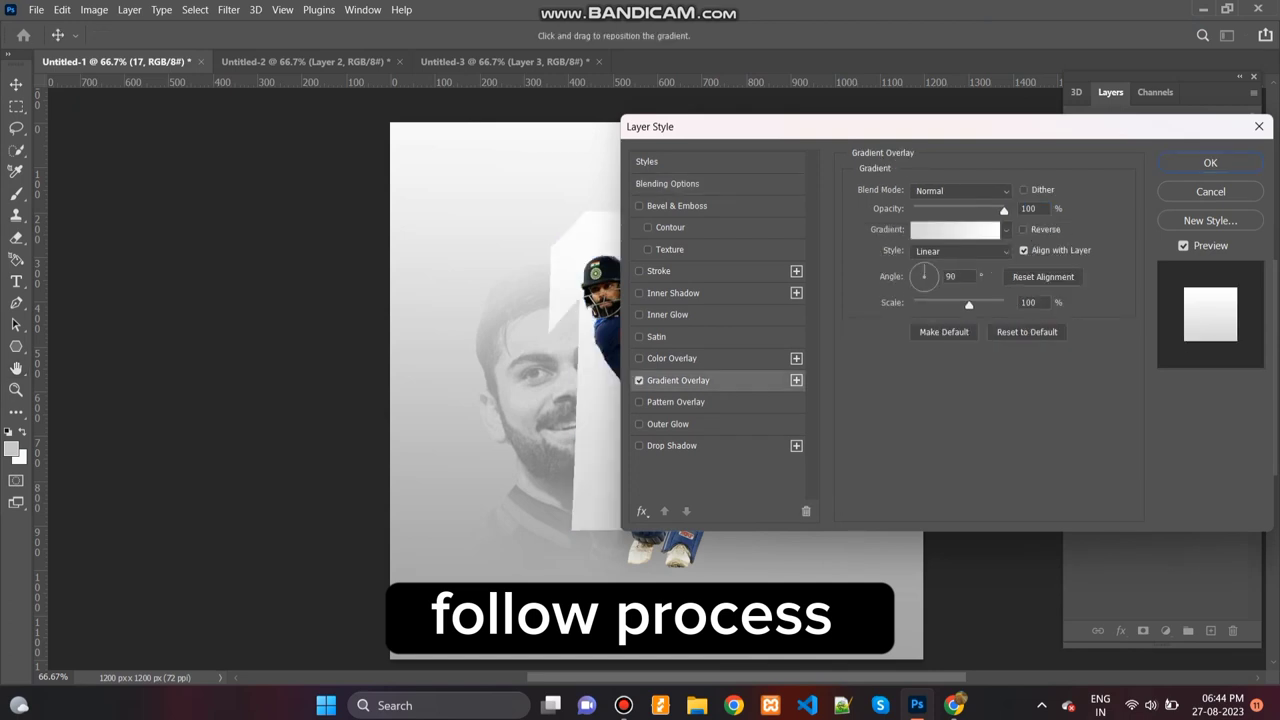
pyautogui.click(955, 229)
pyautogui.click(464, 376)
pyautogui.moveTo(600, 68); pyautogui.dragTo(893, 68)
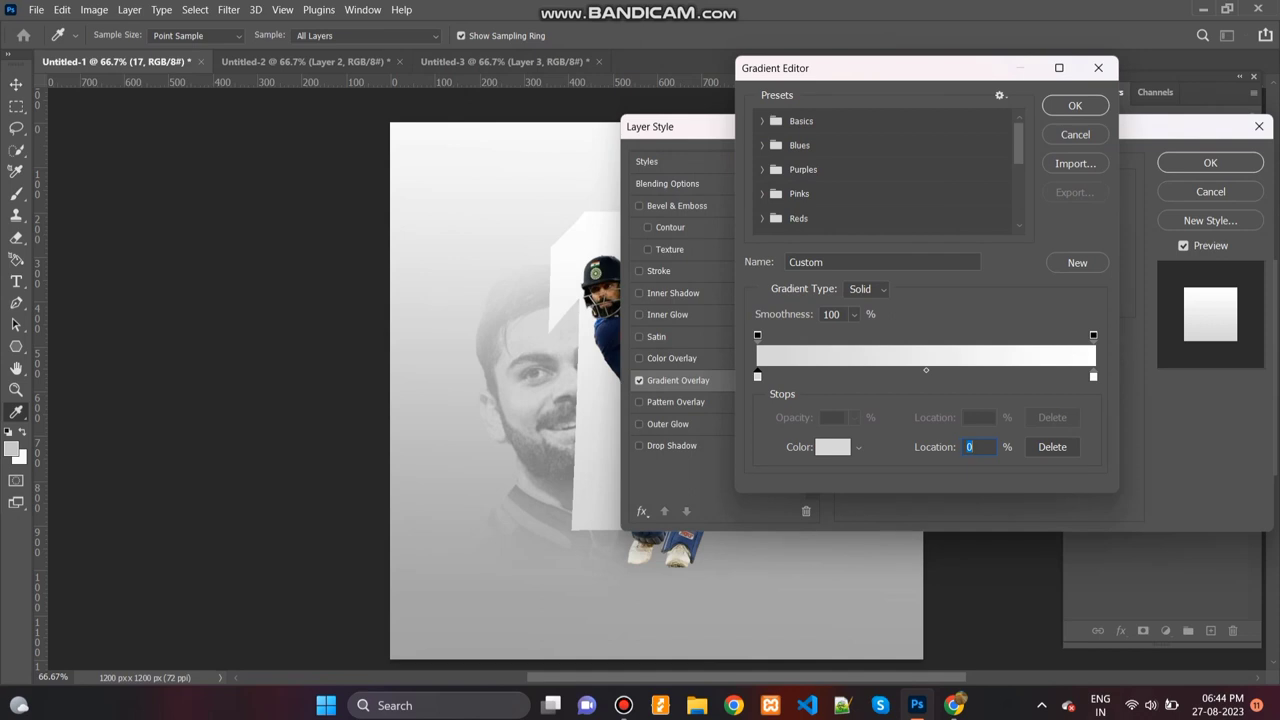
pyautogui.moveTo(893, 68); pyautogui.dragTo(1016, 244)
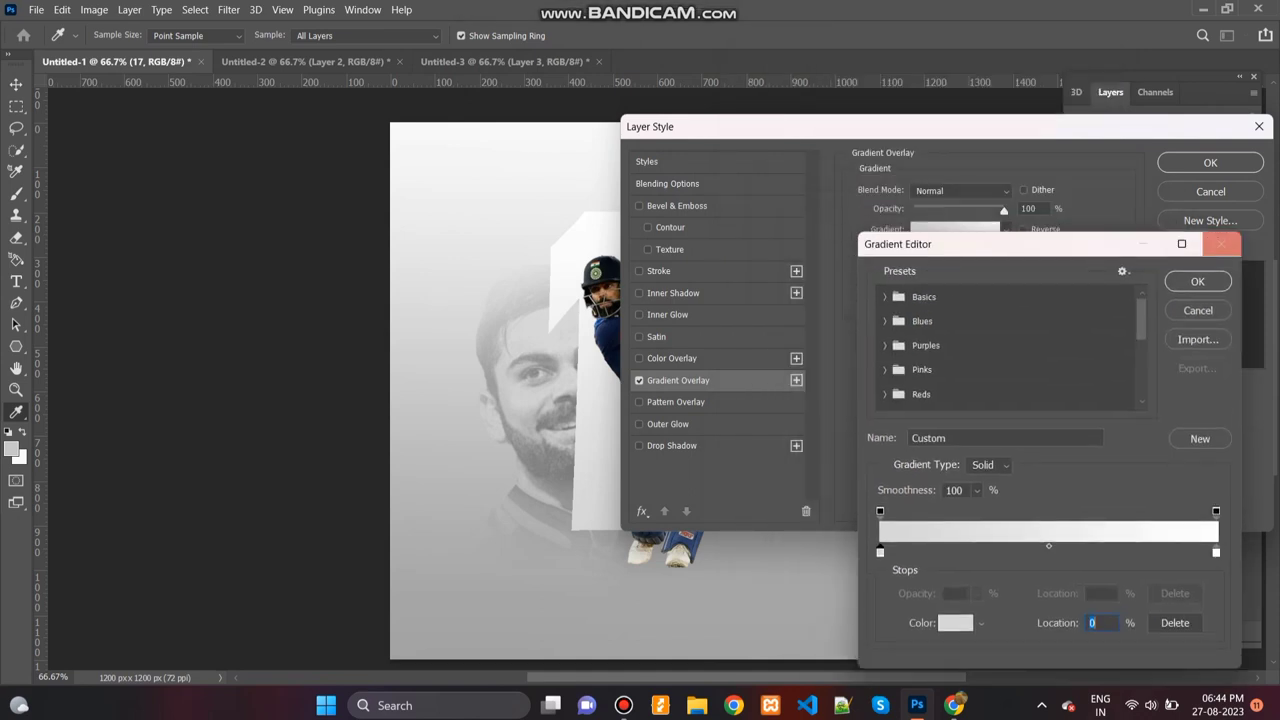
pyautogui.click(1221, 243)
# - Set the gradient overlay stops to run from dark navy to blue
pyautogui.moveTo(917, 130)
pyautogui.mouseDown()
pyautogui.moveTo(1052, 120)
pyautogui.moveTo(1037, 117)
pyautogui.mouseUp()
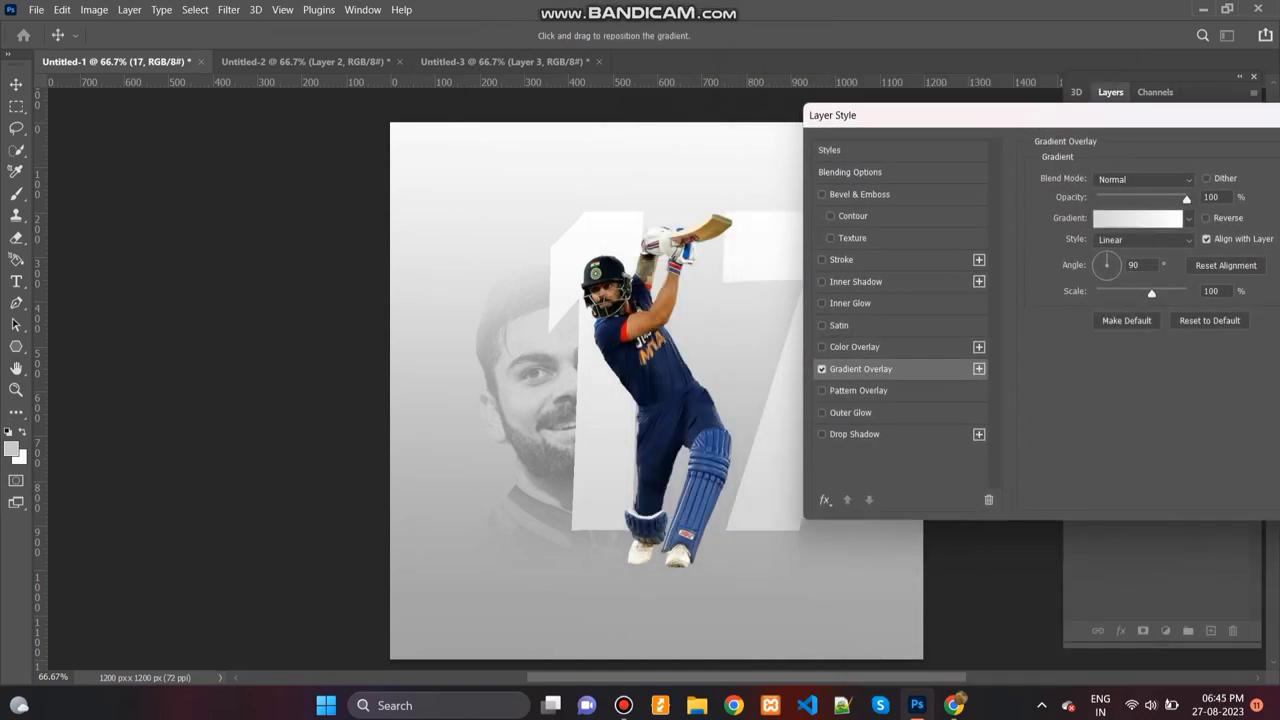
pyautogui.click(1137, 218)
pyautogui.click(880, 552)
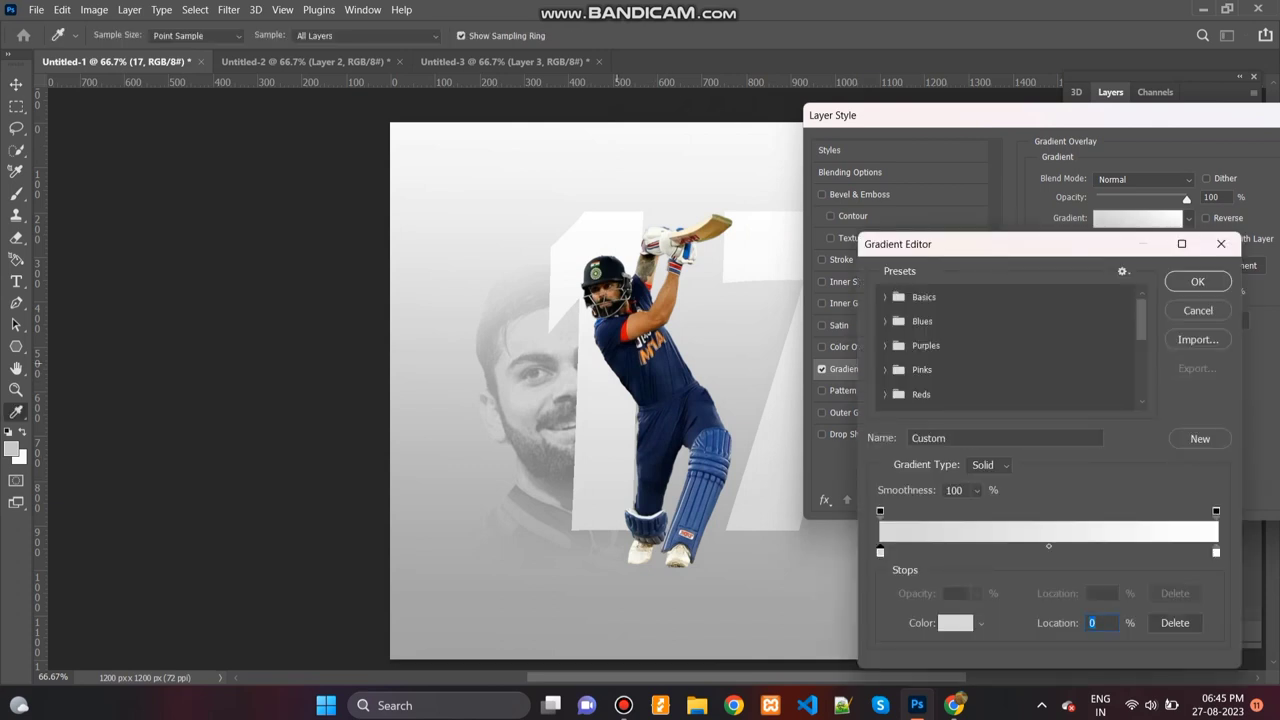
pyautogui.click(617, 340)
pyautogui.click(1216, 552)
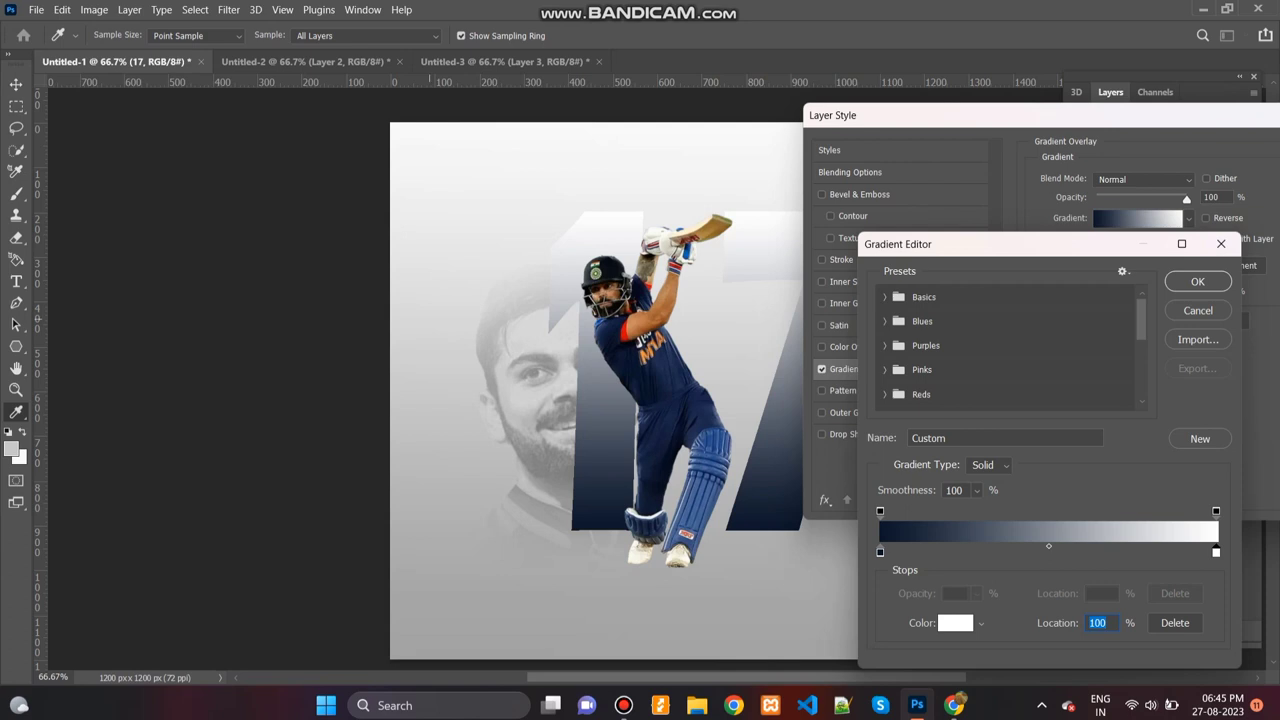
pyautogui.click(700, 460)
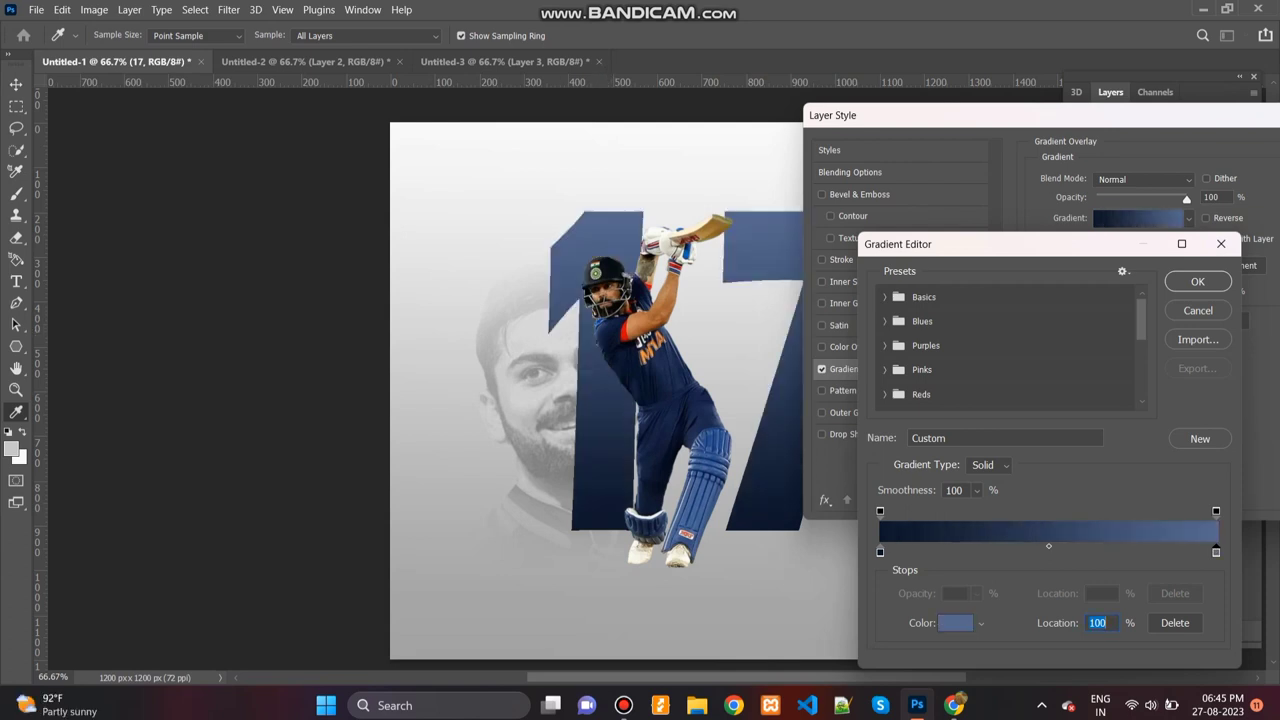
pyautogui.click(1197, 281)
# - Set the gradient overlay's blend mode to Overlay and apply the style
pyautogui.moveTo(900, 115); pyautogui.dragTo(754, 130)
pyautogui.click(995, 193)
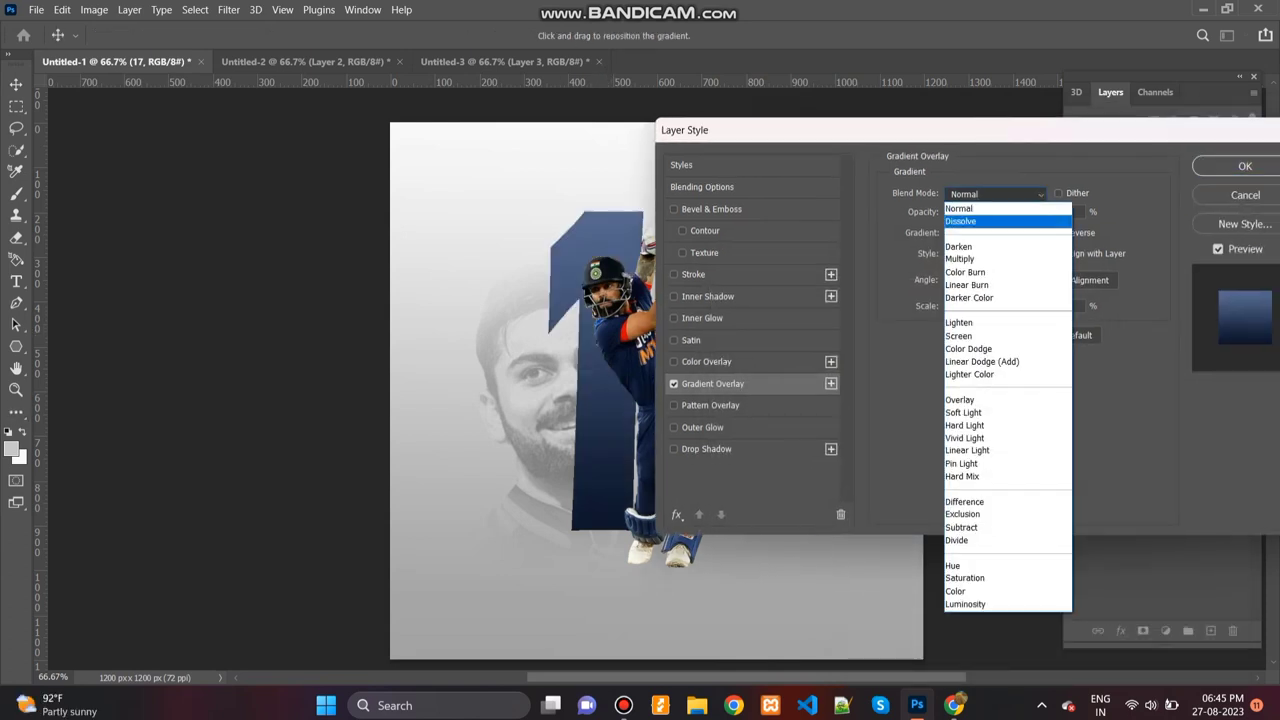
pyautogui.click(958, 335)
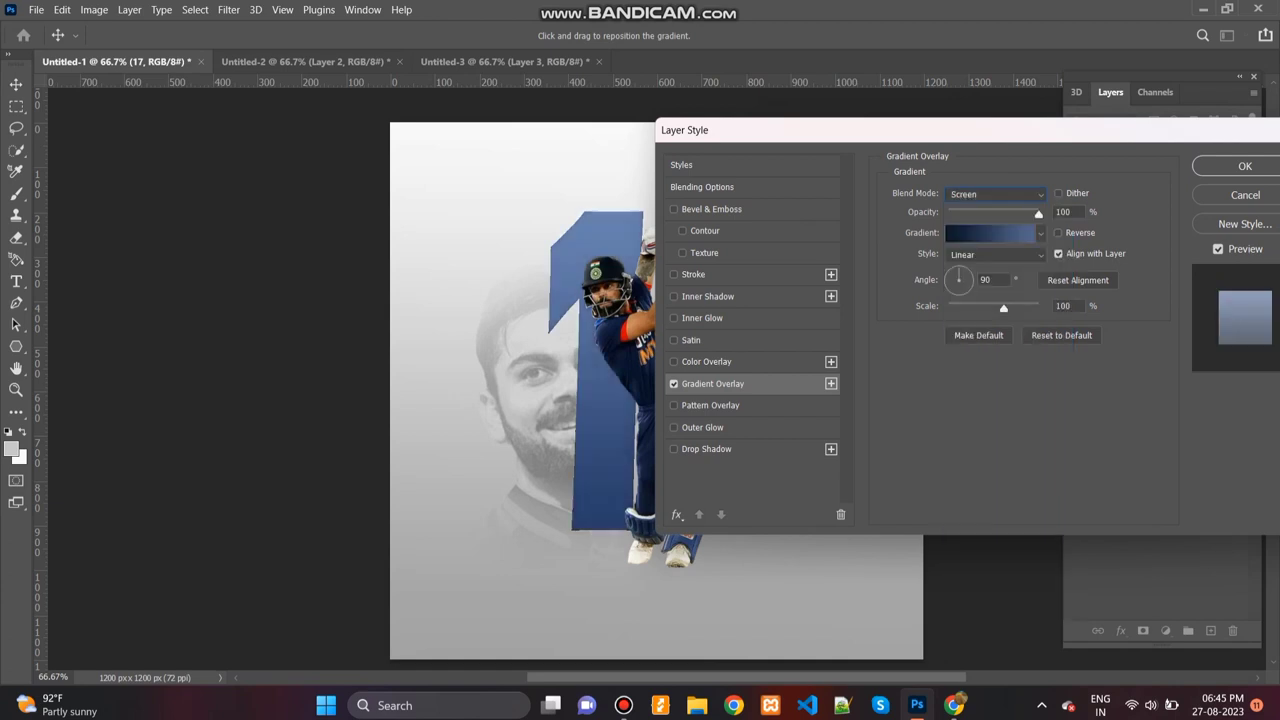
pyautogui.moveTo(900, 130); pyautogui.dragTo(841, 106)
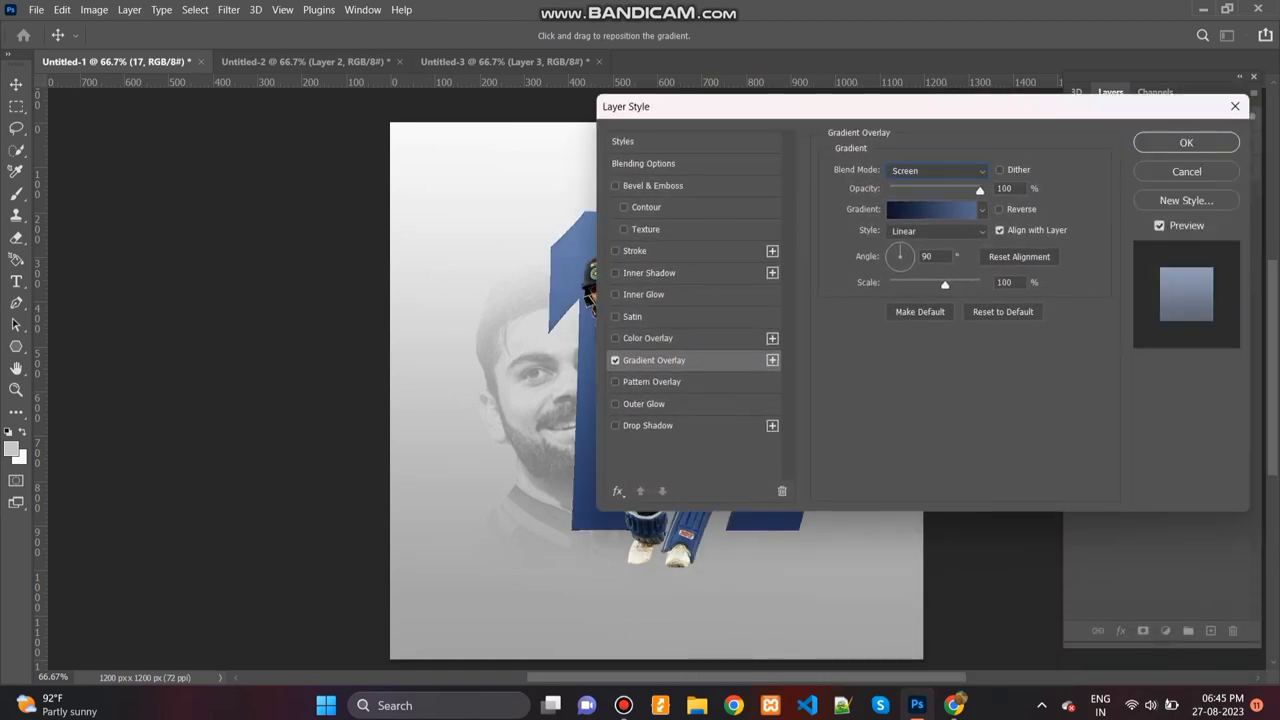
pyautogui.click(935, 170)
pyautogui.click(901, 376)
pyautogui.moveTo(887, 104); pyautogui.dragTo(792, 120)
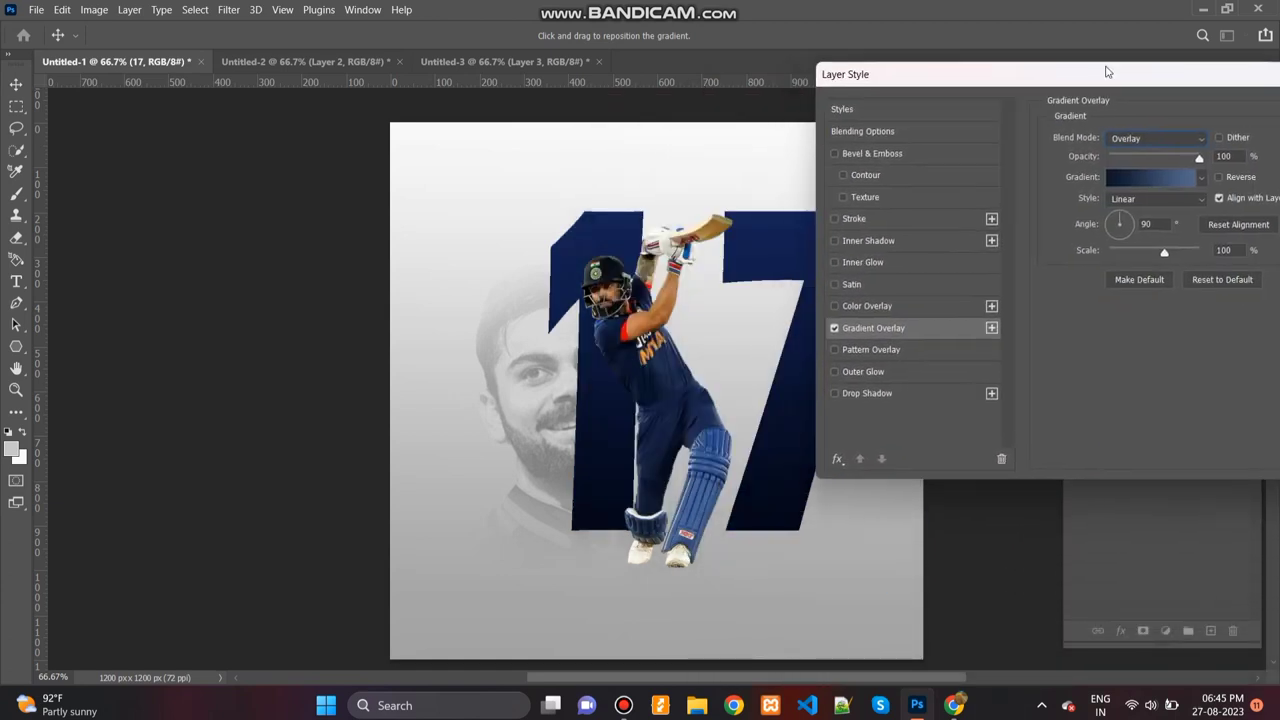
pyautogui.click(1091, 158)
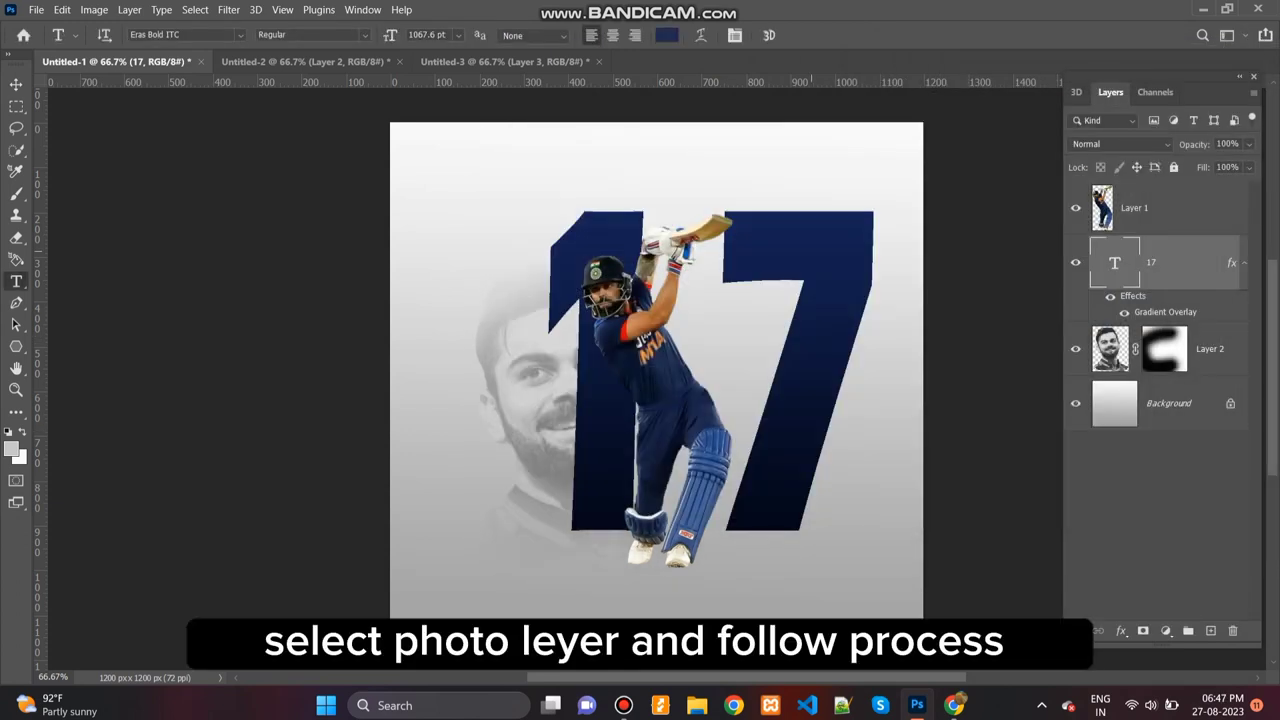
# - Enable an Outer Glow on the batsman layer with navy colour 132252
pyautogui.click(1135, 207)
pyautogui.rightClick(1135, 207)
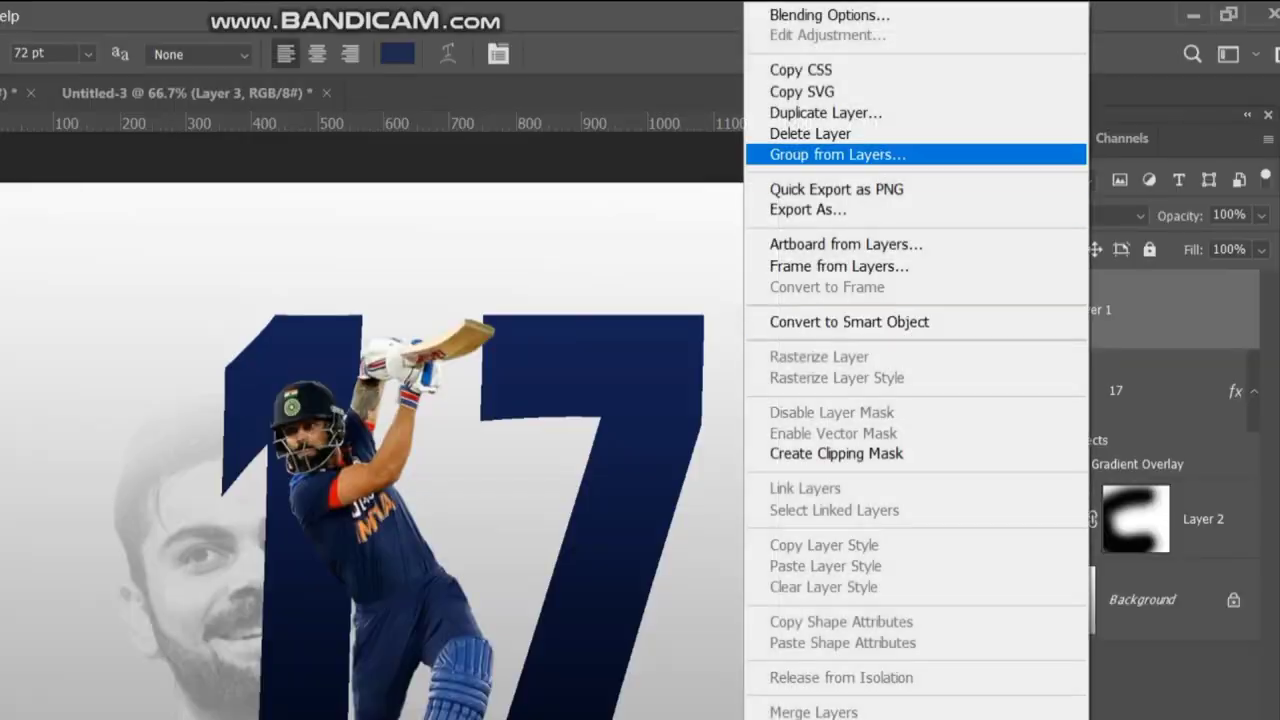
pyautogui.click(985, 100)
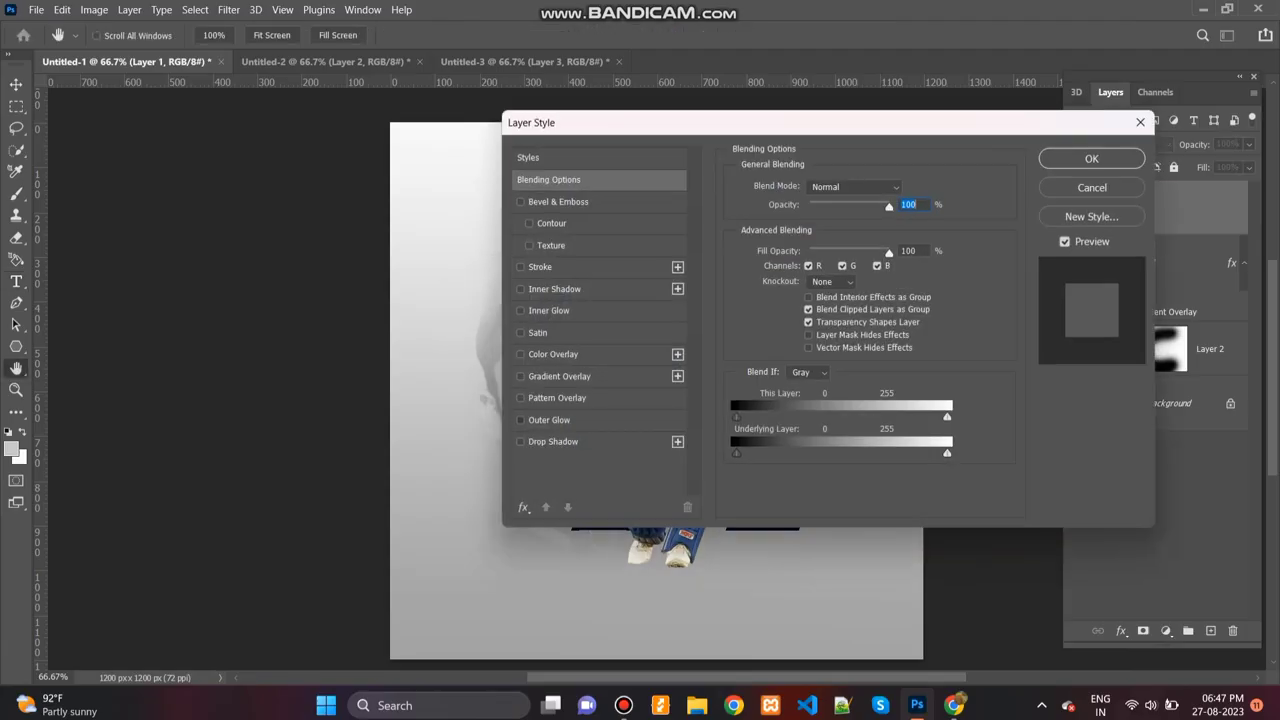
pyautogui.click(549, 420)
pyautogui.click(520, 420)
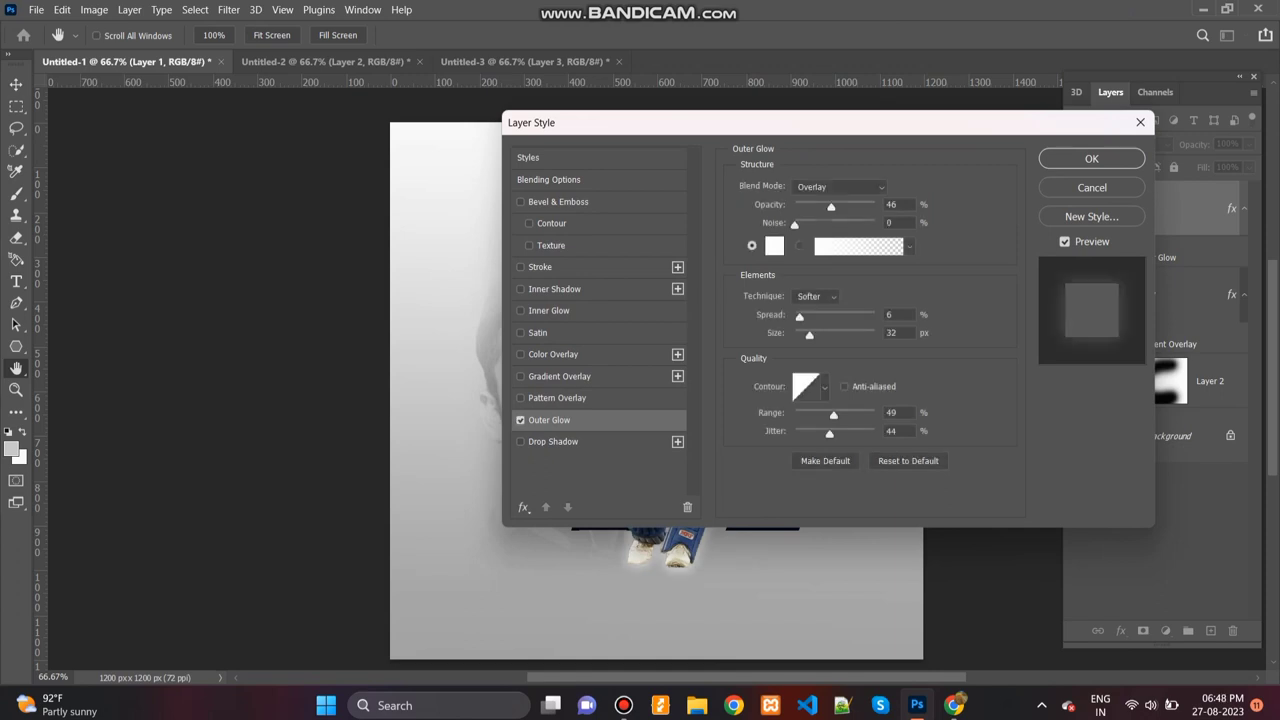
pyautogui.moveTo(653, 122)
pyautogui.mouseDown()
pyautogui.moveTo(1014, 106)
pyautogui.moveTo(920, 101)
pyautogui.mouseUp()
pyautogui.click(1041, 224)
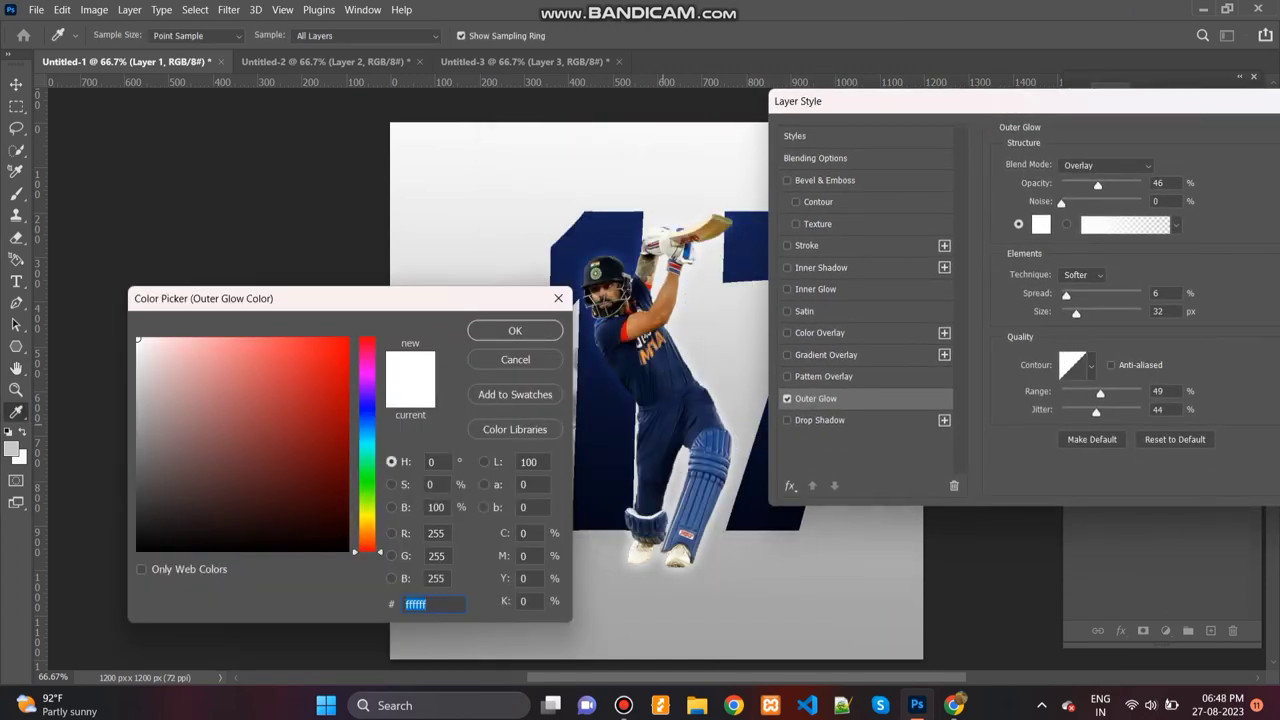
pyautogui.click(600, 250)
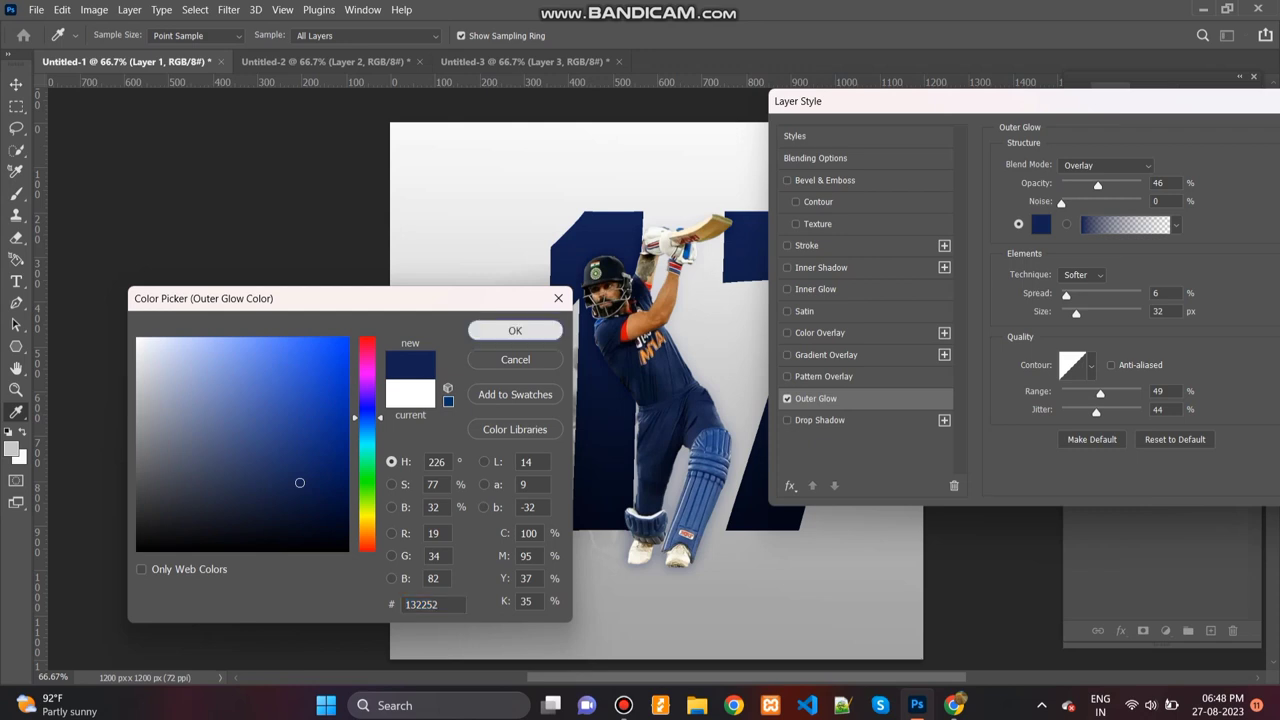
pyautogui.click(515, 330)
# - Set the glow to 100% opacity, Screen mode, spread 21 and size 27, then apply
pyautogui.moveTo(1097, 185); pyautogui.dragTo(1141, 185)
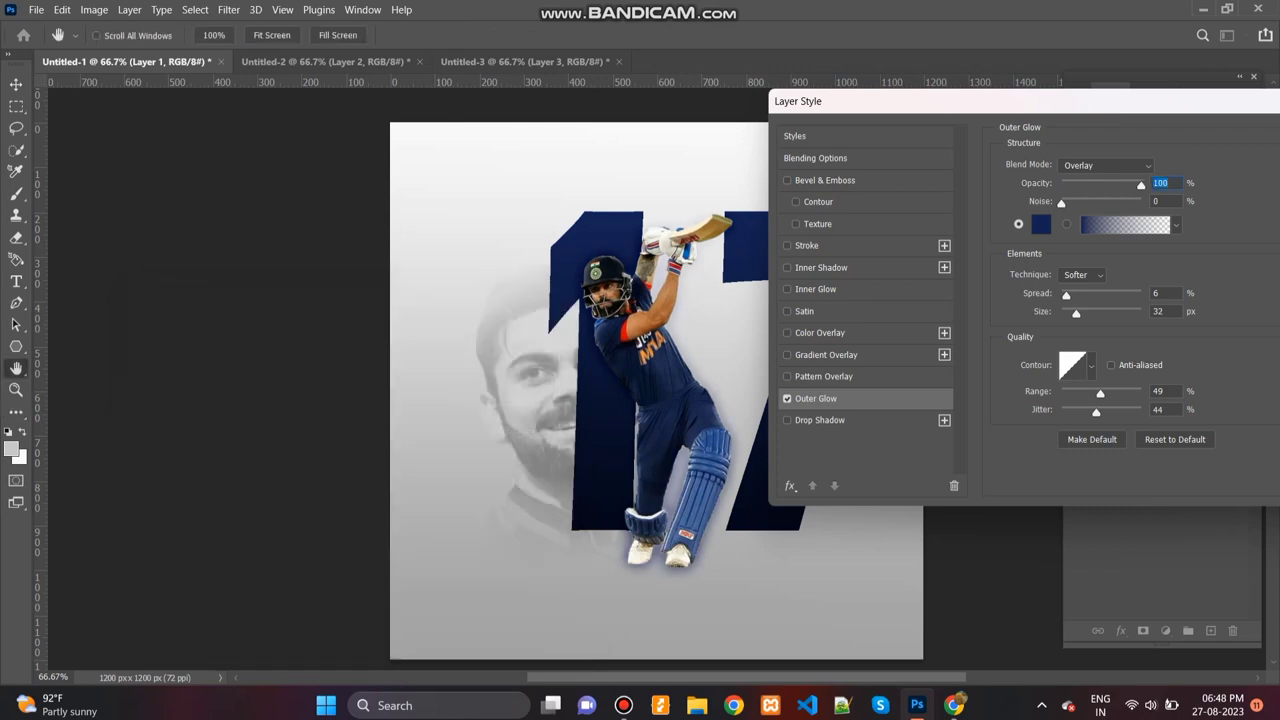
pyautogui.moveTo(1066, 295); pyautogui.dragTo(1093, 295)
pyautogui.click(1106, 165)
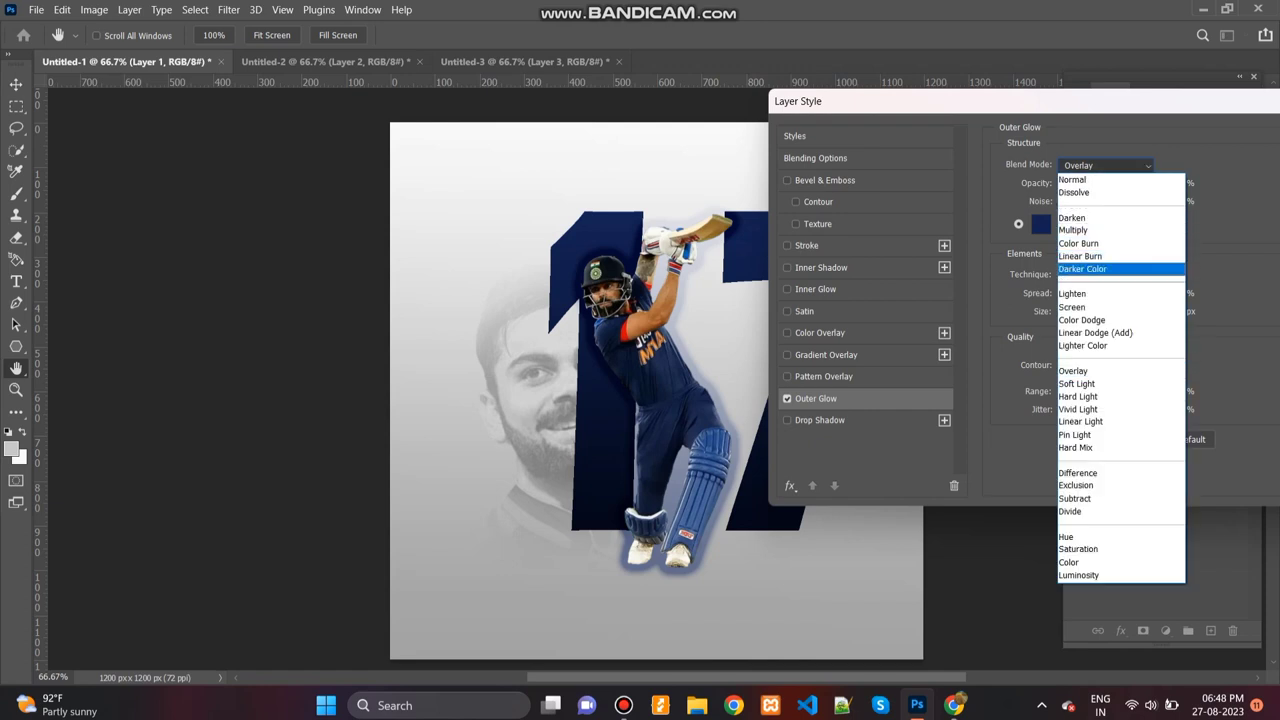
pyautogui.click(1100, 295)
pyautogui.moveTo(1093, 295)
pyautogui.mouseDown()
pyautogui.moveTo(1077, 295)
pyautogui.moveTo(1075, 314)
pyautogui.mouseUp()
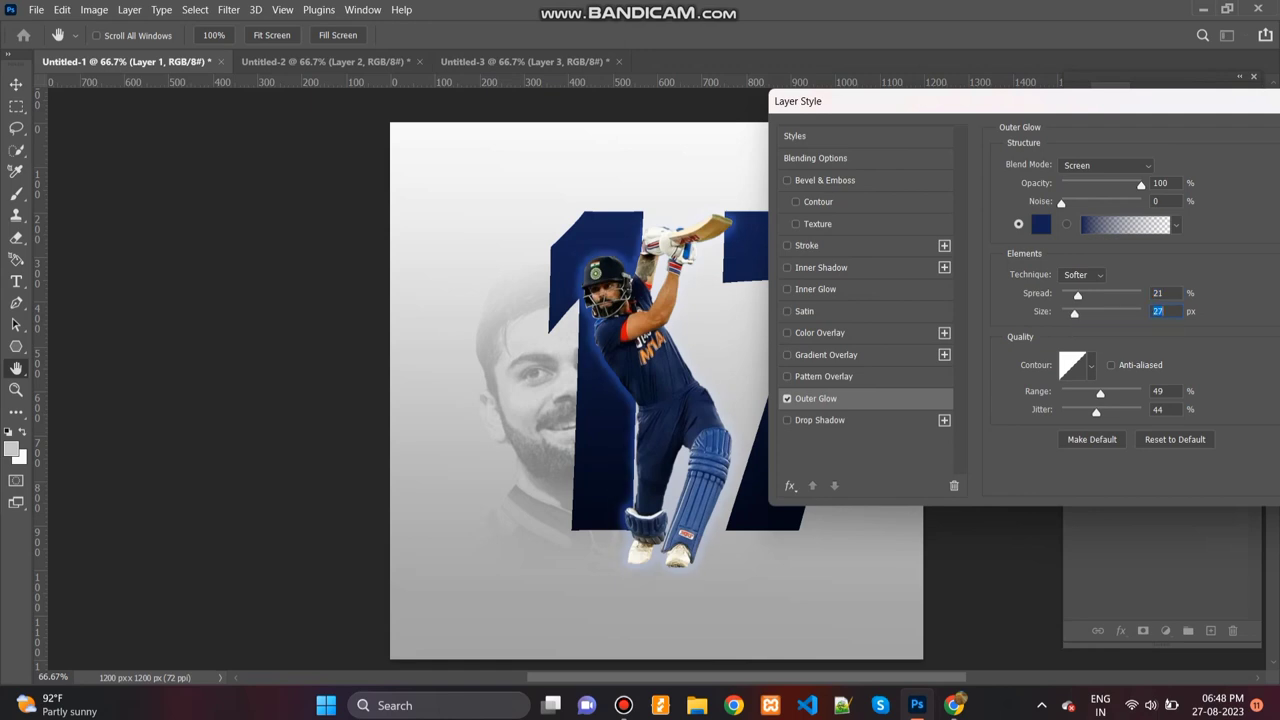
pyautogui.moveTo(1171, 104); pyautogui.dragTo(1056, 18)
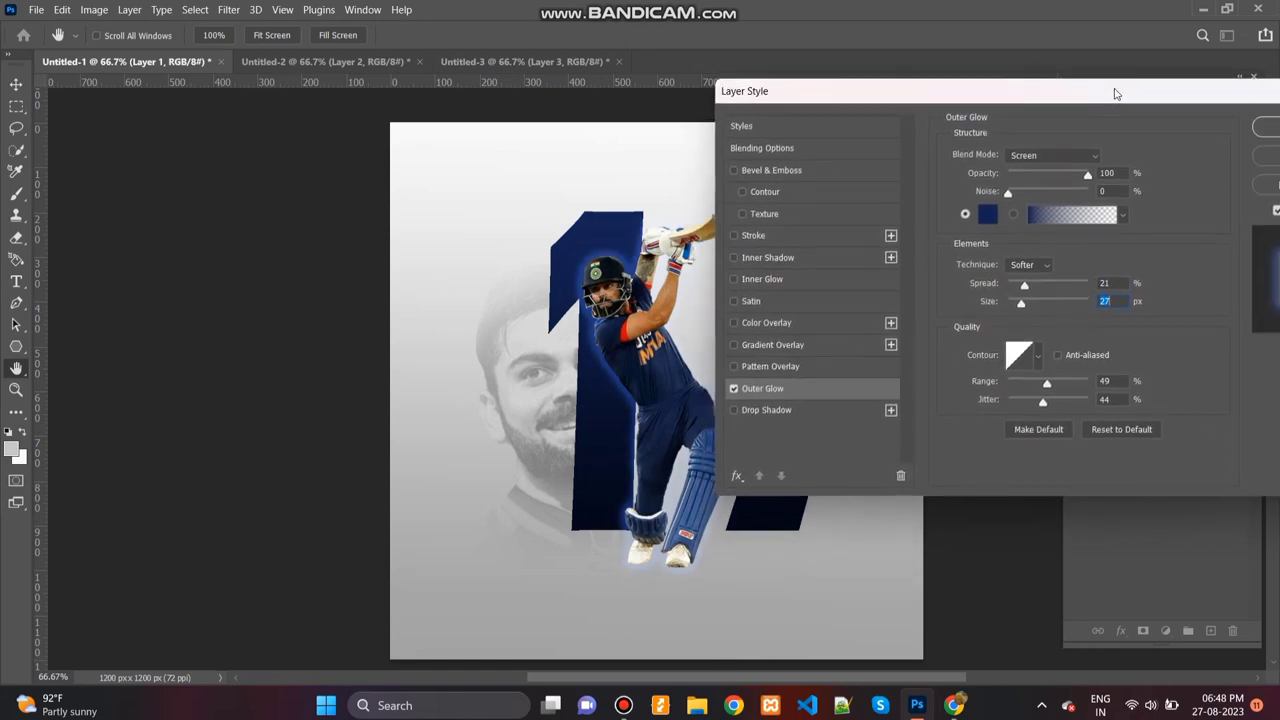
pyautogui.click(1243, 51)
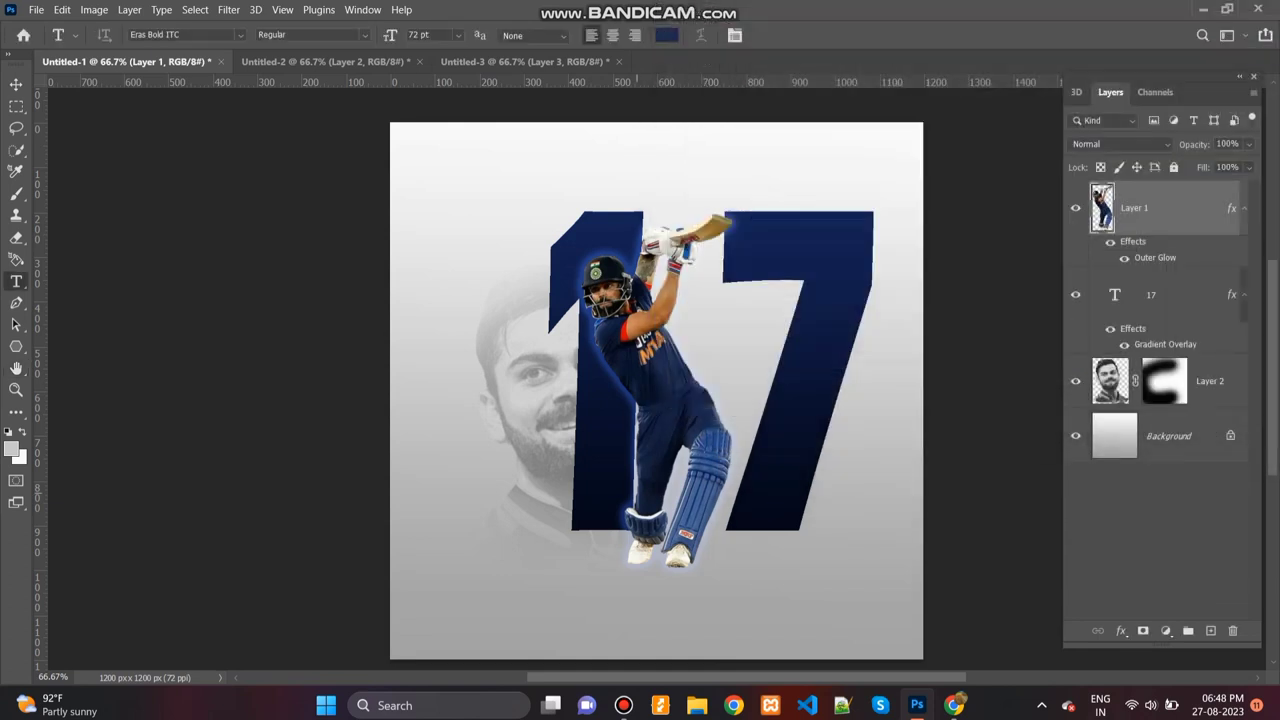
# - Add a new empty Layer 3 above the Background layer
pyautogui.click(1190, 436)
pyautogui.hotkey('ctrl', 'shift', 'n')
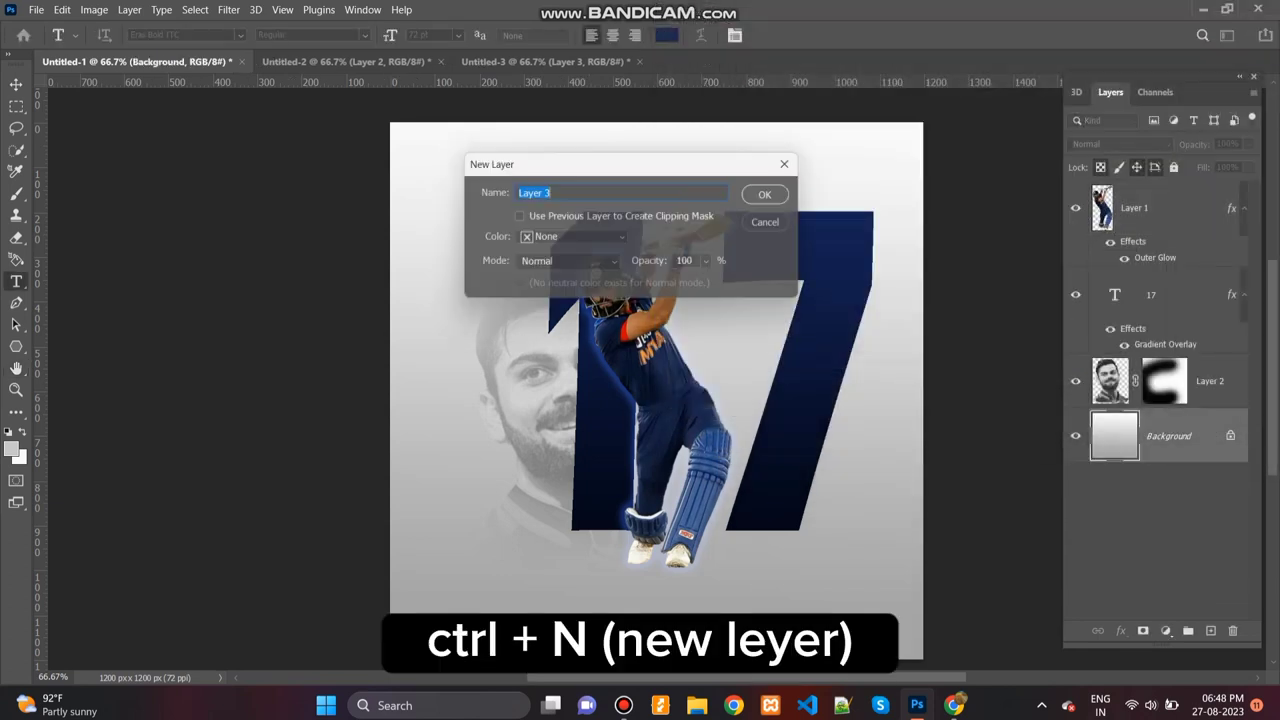
pyautogui.press('Return')
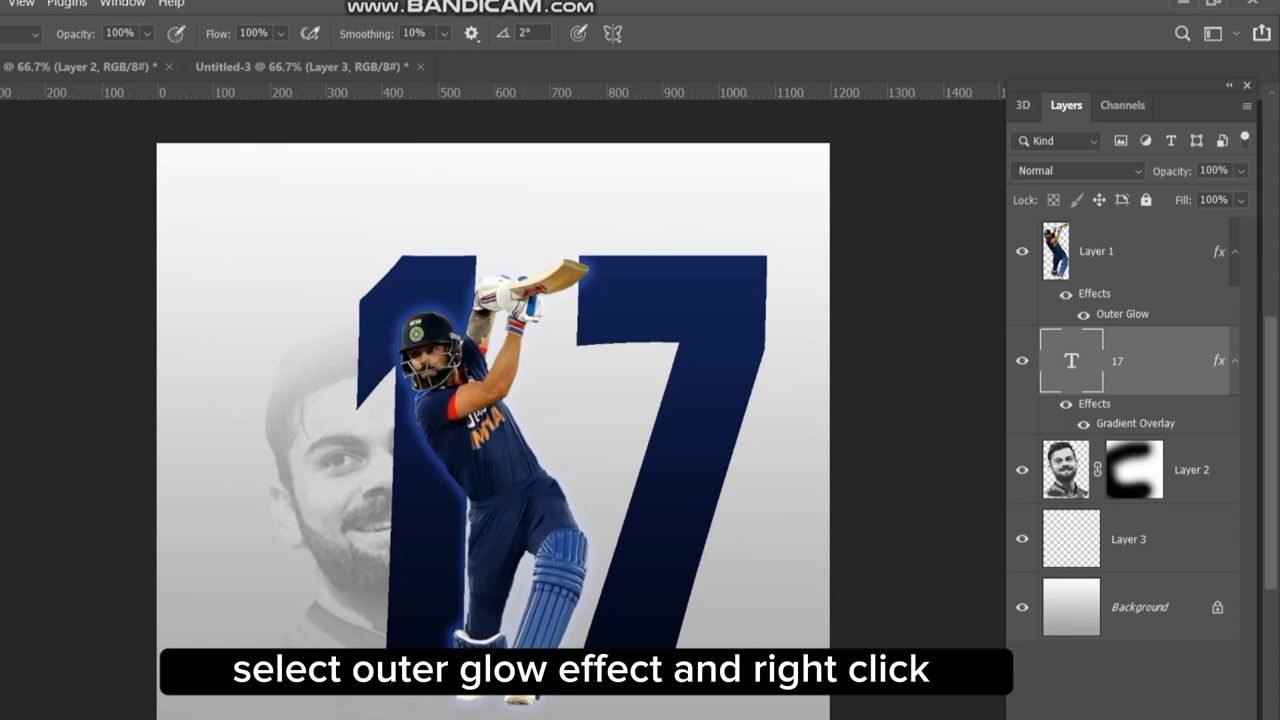
# - Split the batsman's Outer Glow into its own layer and add a mask to it
pyautogui.click(1120, 314)
pyautogui.rightClick(1110, 314)
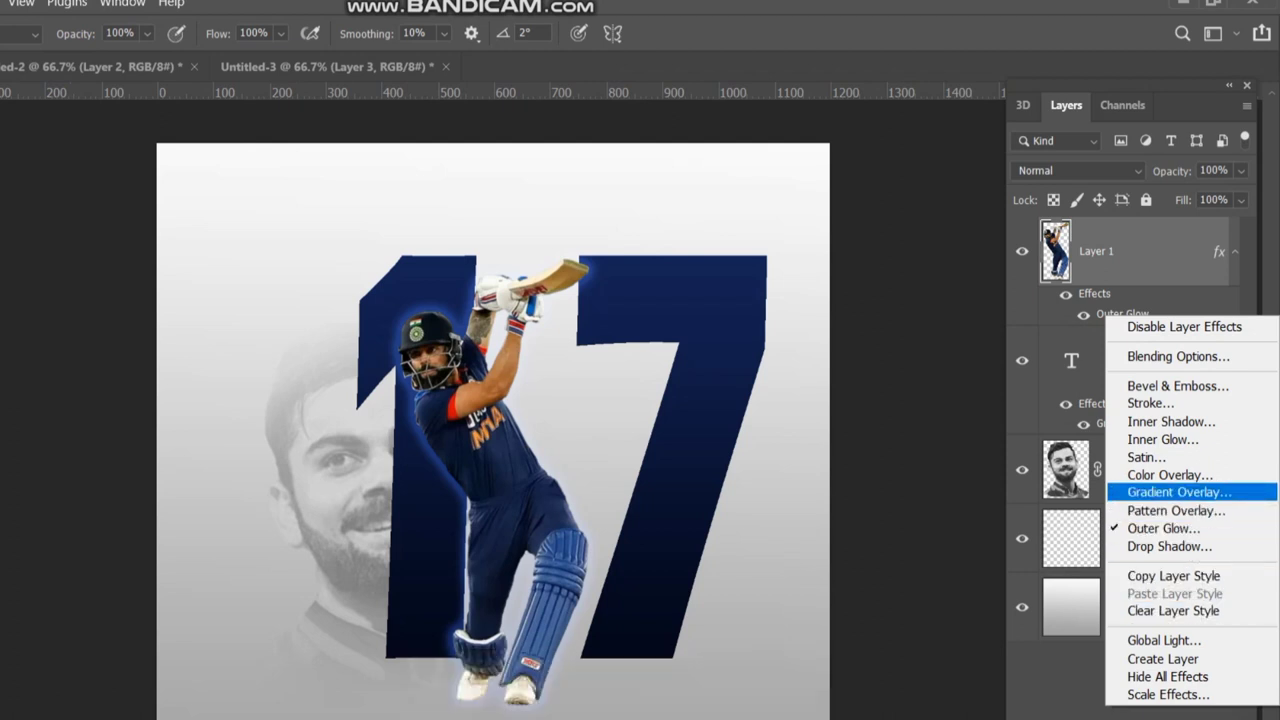
pyautogui.click(1163, 659)
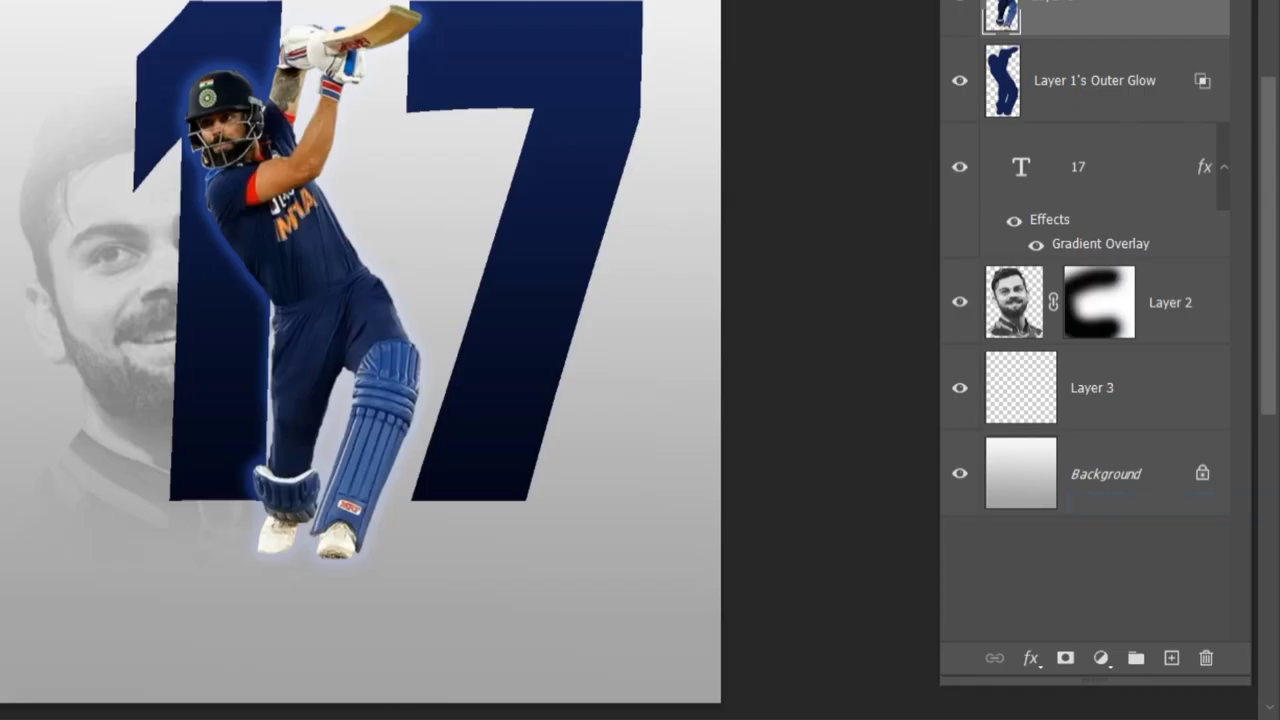
pyautogui.click(1095, 80)
pyautogui.click(1065, 658)
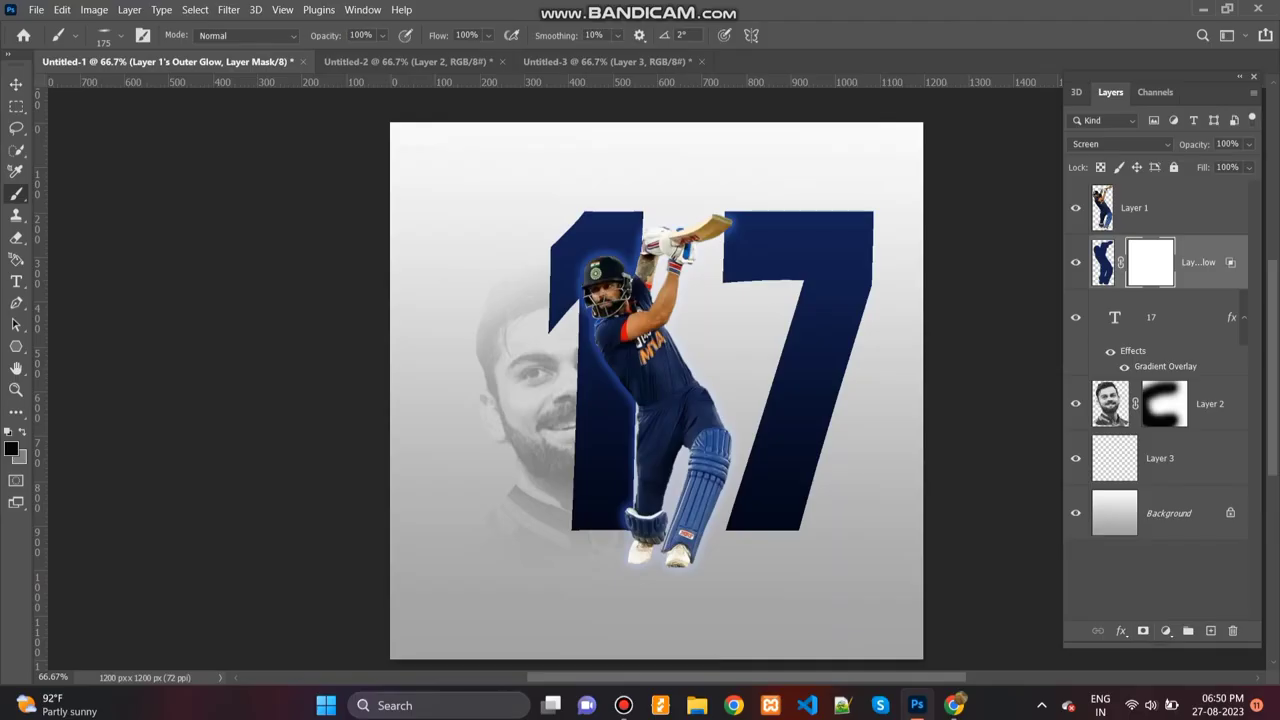
# - Paint black on the glow mask with an 800 px soft brush near the legs
pyautogui.rightClick(458, 382)
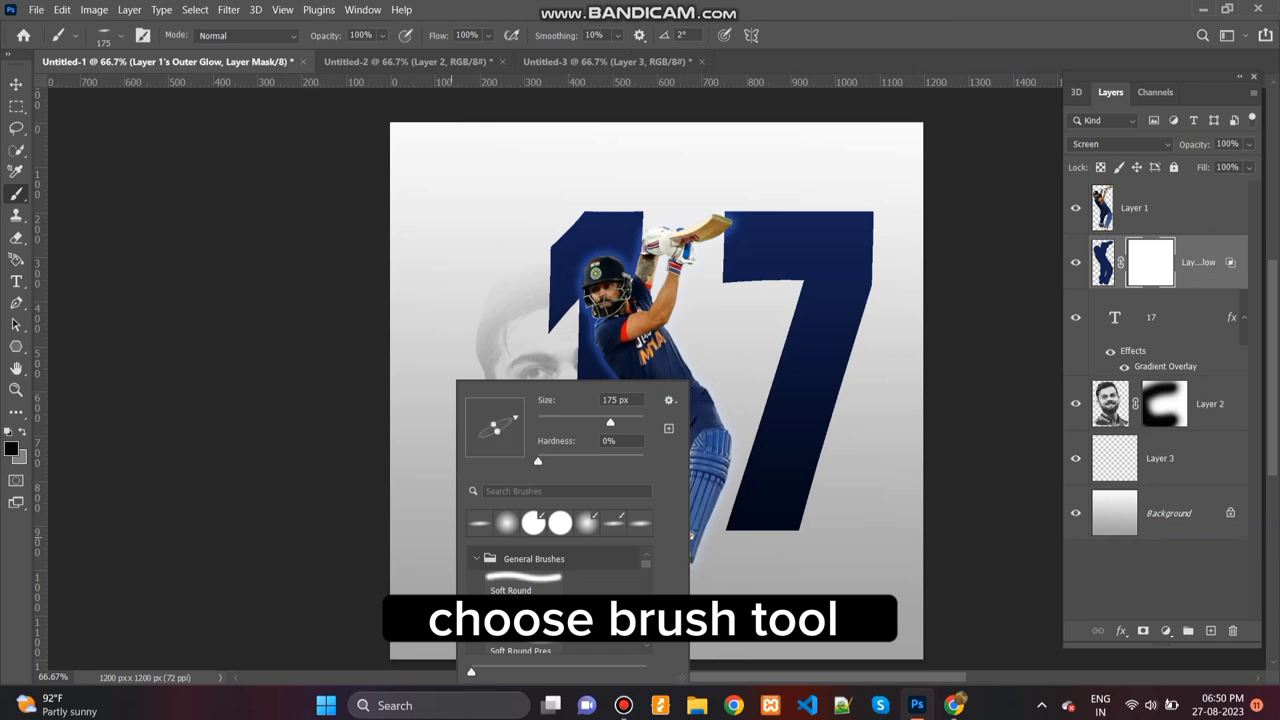
pyautogui.moveTo(610, 421); pyautogui.dragTo(628, 421)
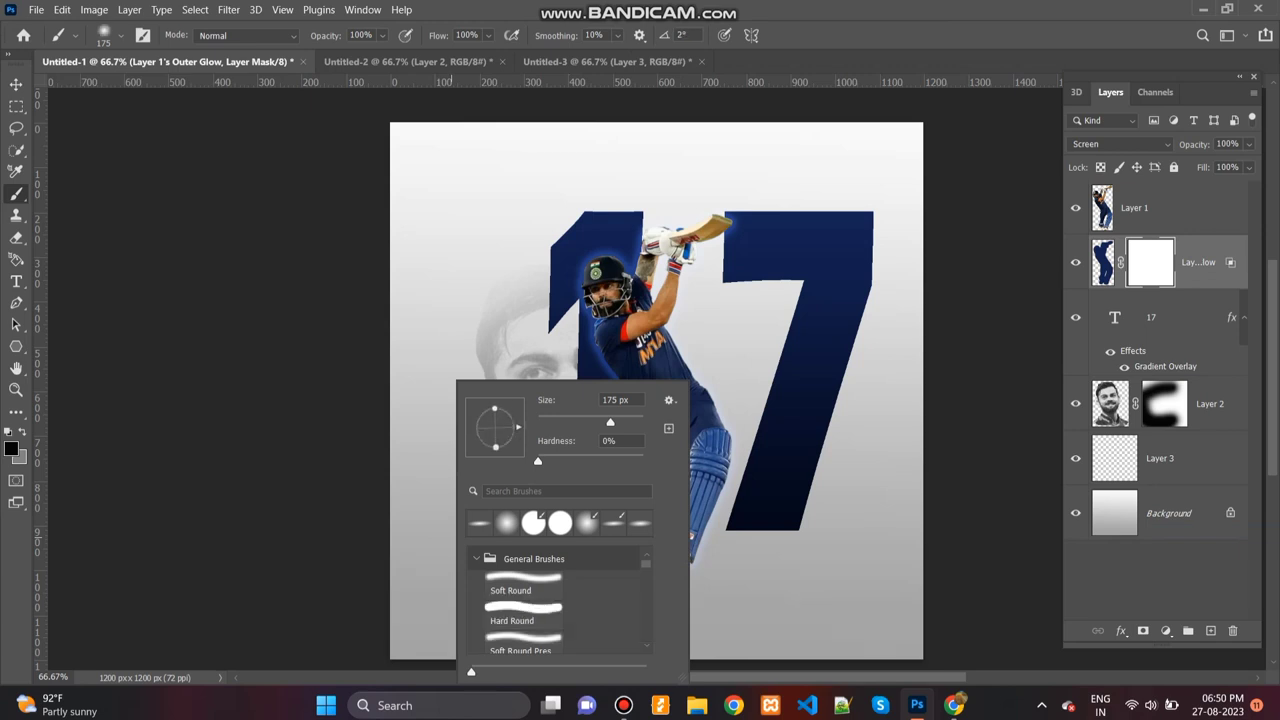
pyautogui.press('Return')
pyautogui.press(']')
pyautogui.press(']')
pyautogui.press(']')
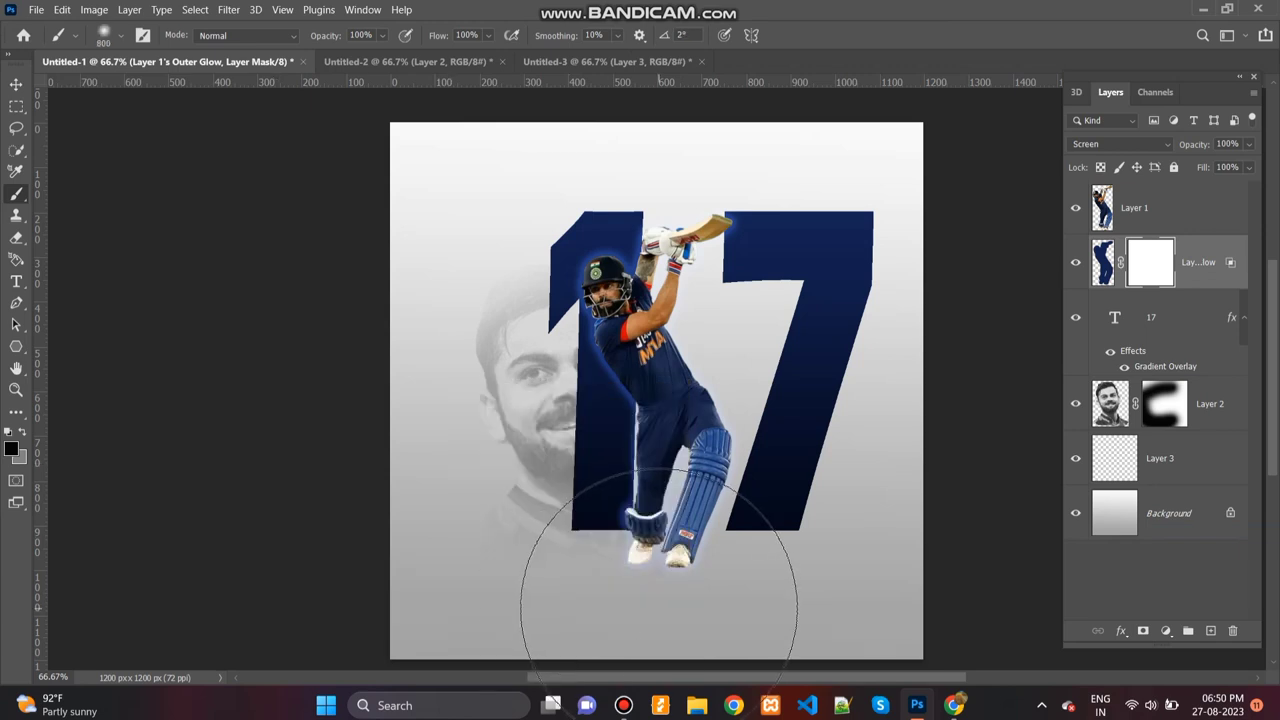
pyautogui.click(659, 605)
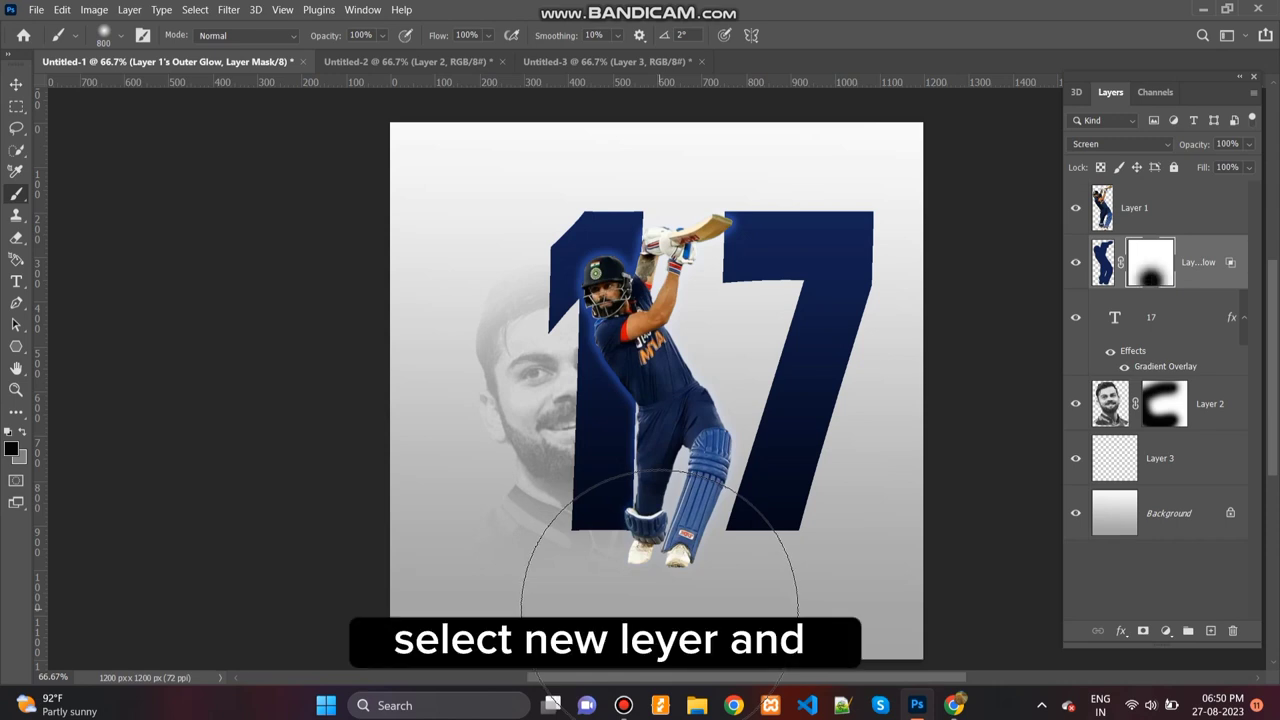
# - Select the empty Layer 3 and set up a soft round brush
pyautogui.click(1160, 458)
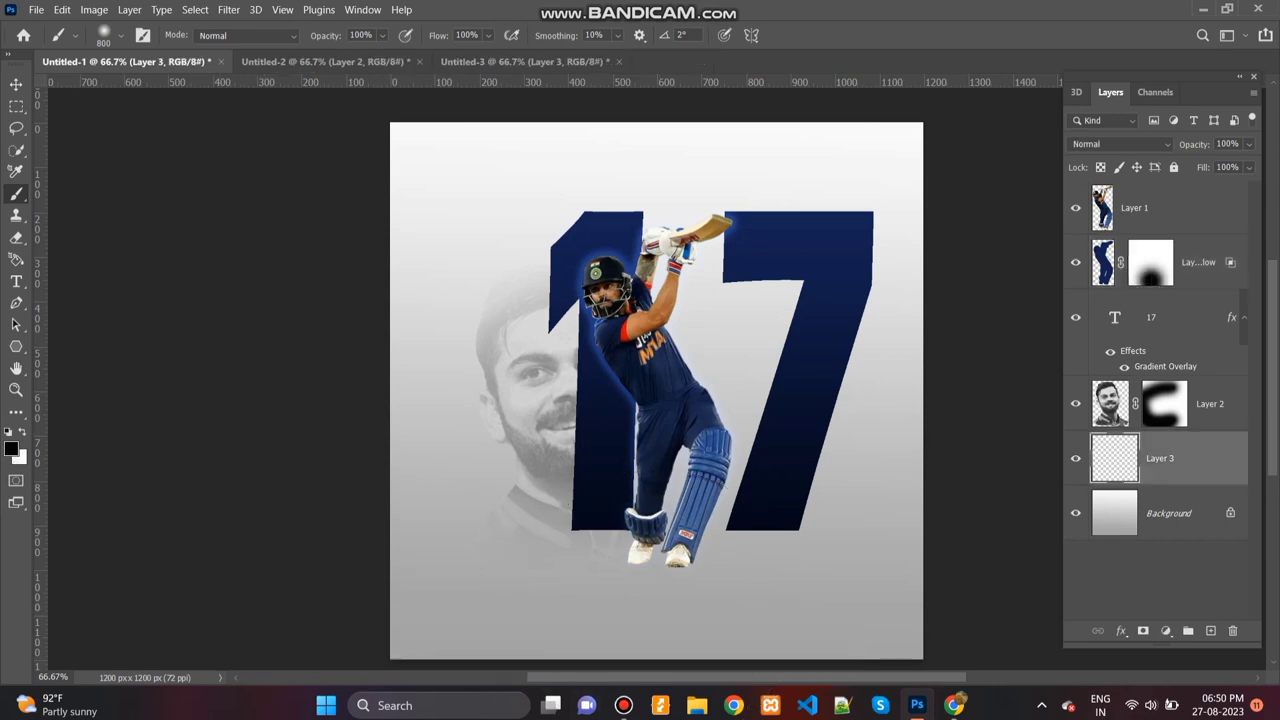
pyautogui.rightClick(177, 457)
pyautogui.rightClick(301, 381)
pyautogui.press('Escape')
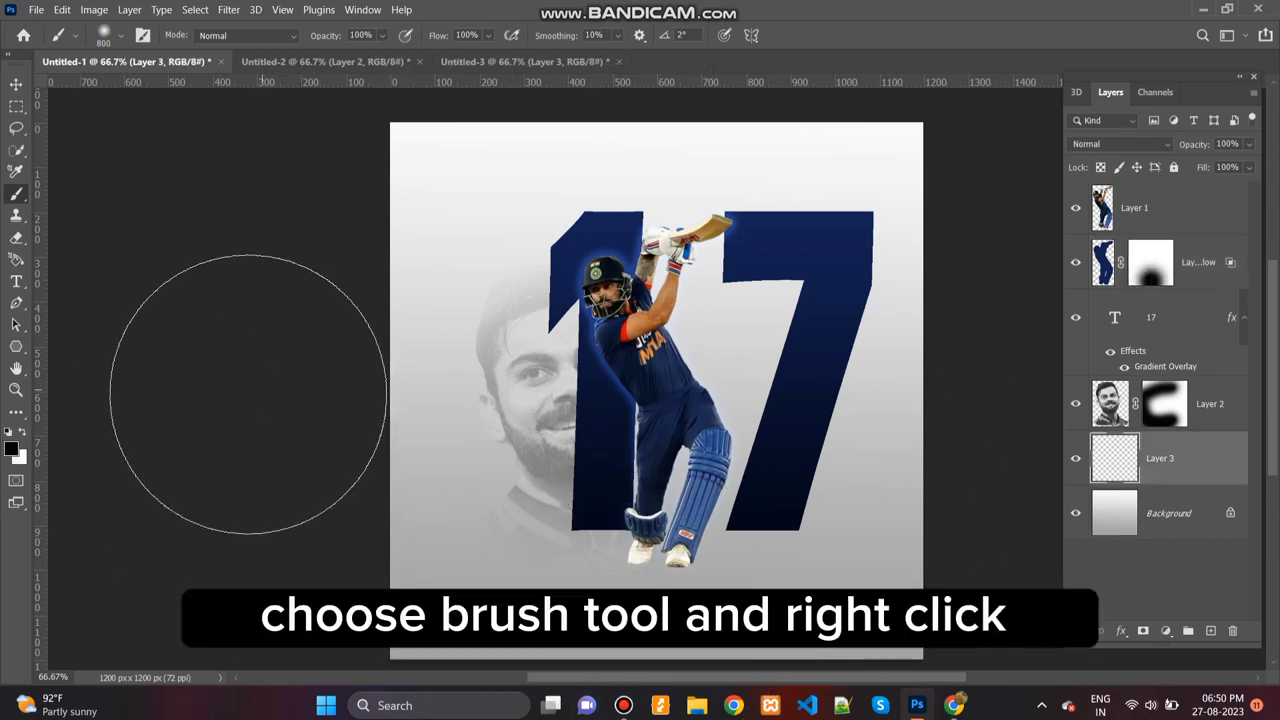
pyautogui.rightClick(351, 486)
pyautogui.press('Escape')
pyautogui.rightClick(590, 382)
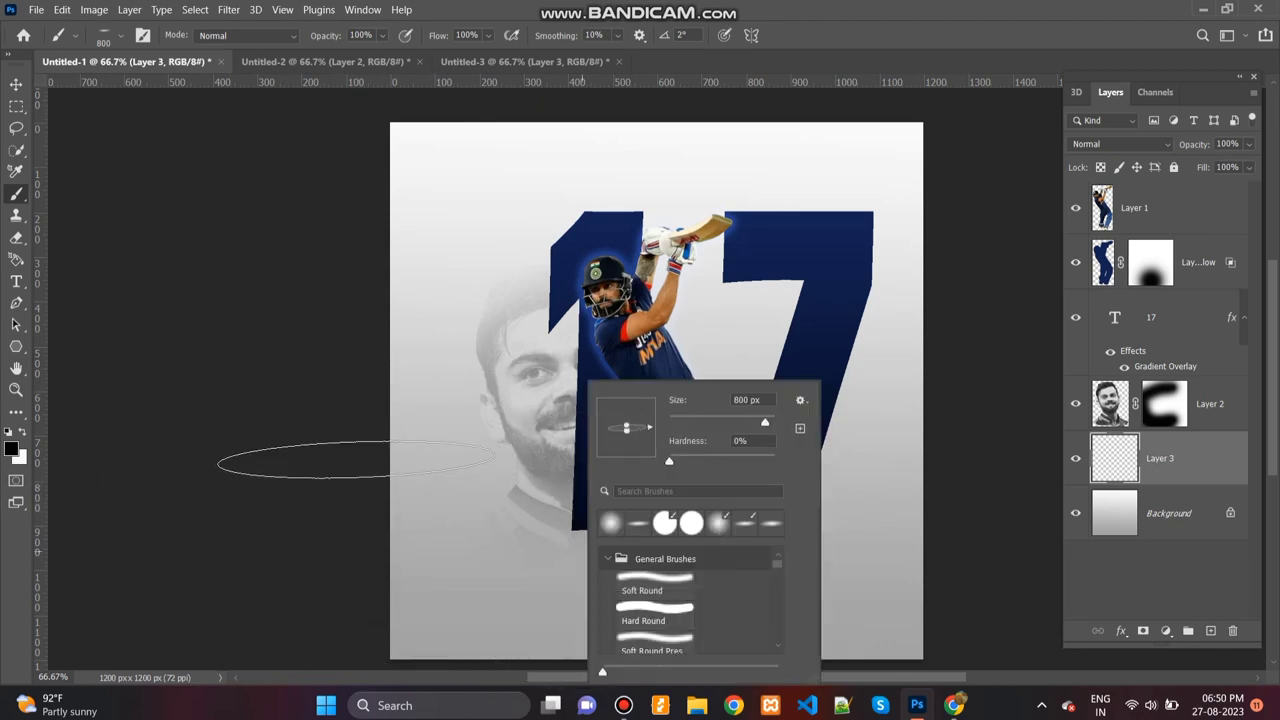
pyautogui.click(236, 457)
# - Paint a 200 px soft shadow under the batsman's feet and fade Layer 3 to 65% opacity
pyautogui.press('[')
pyautogui.press('[')
pyautogui.press('[')
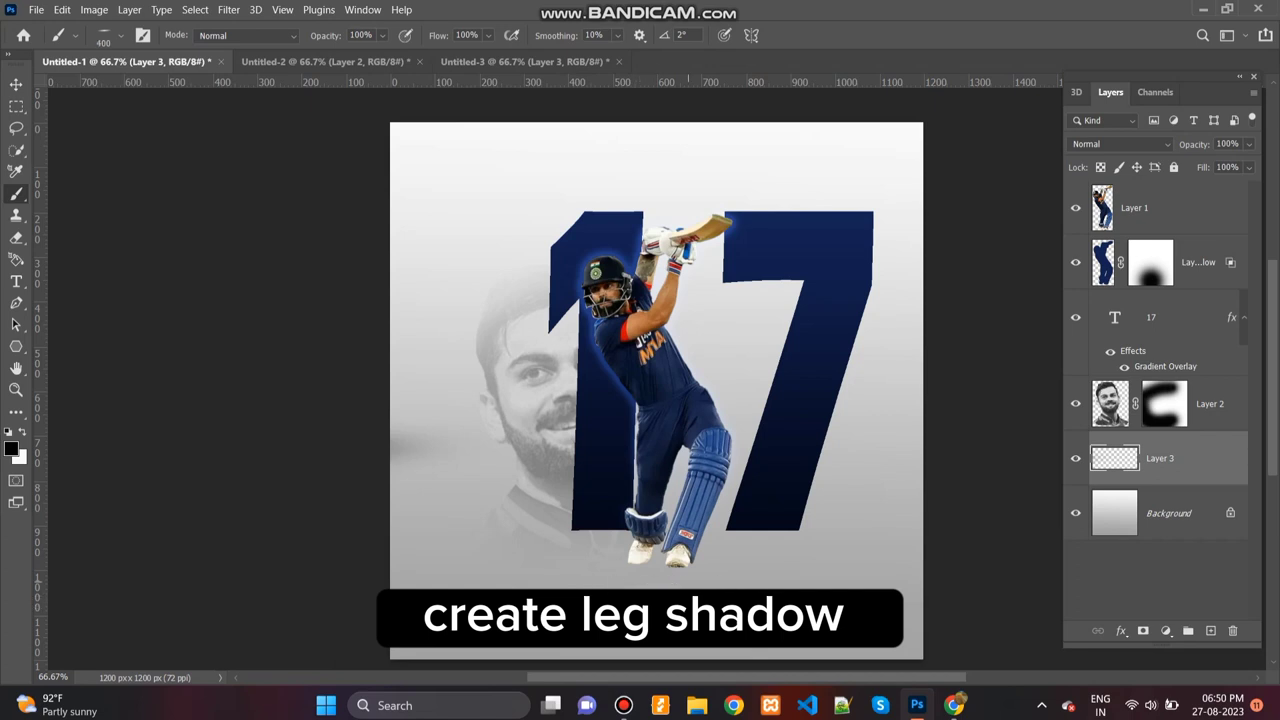
pyautogui.press('[')
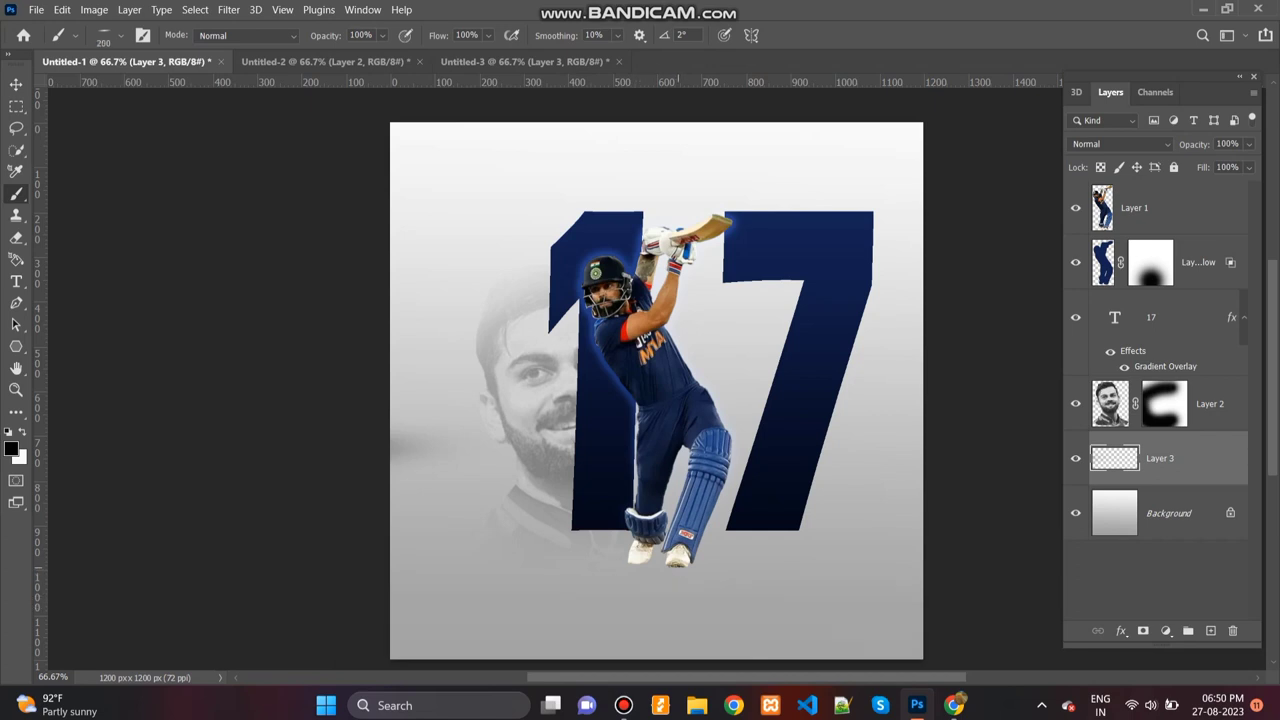
pyautogui.moveTo(718, 567); pyautogui.dragTo(588, 562)
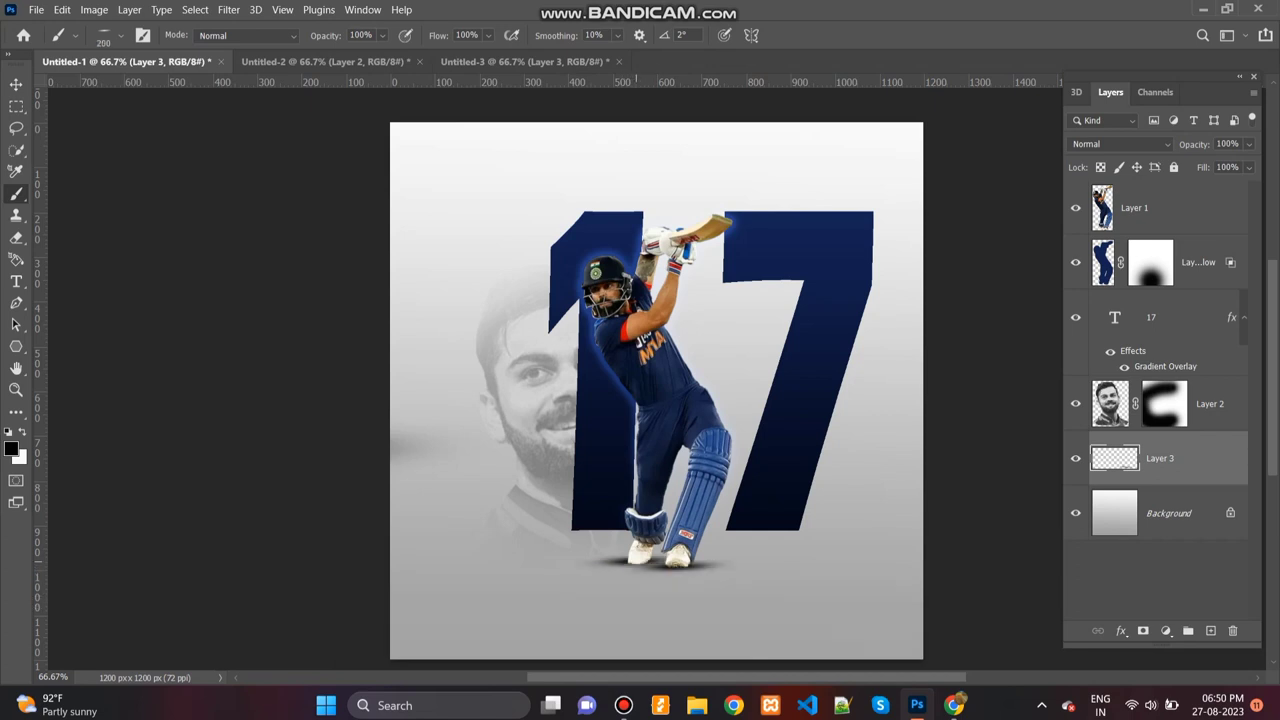
pyautogui.hotkey('ctrl', 'z')
pyautogui.hotkey('ctrl', 'shift', 'z')
pyautogui.click(1248, 144)
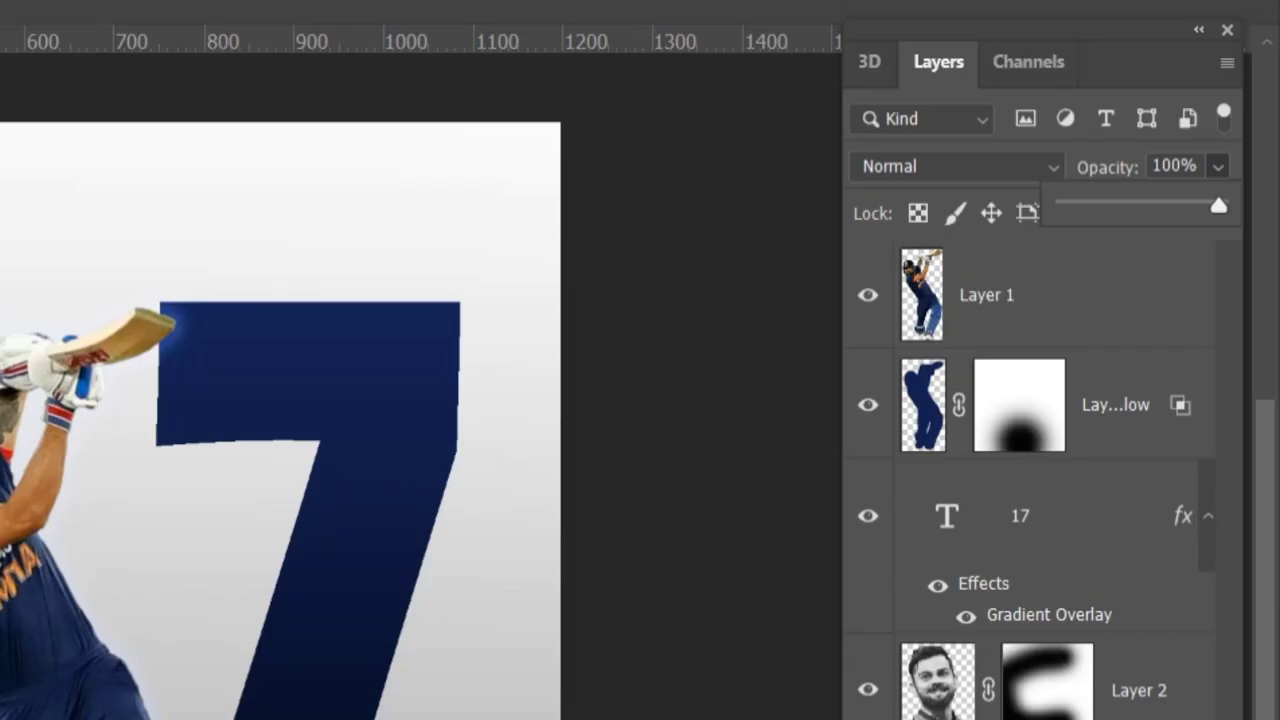
pyautogui.moveTo(1254, 162); pyautogui.dragTo(1223, 162)
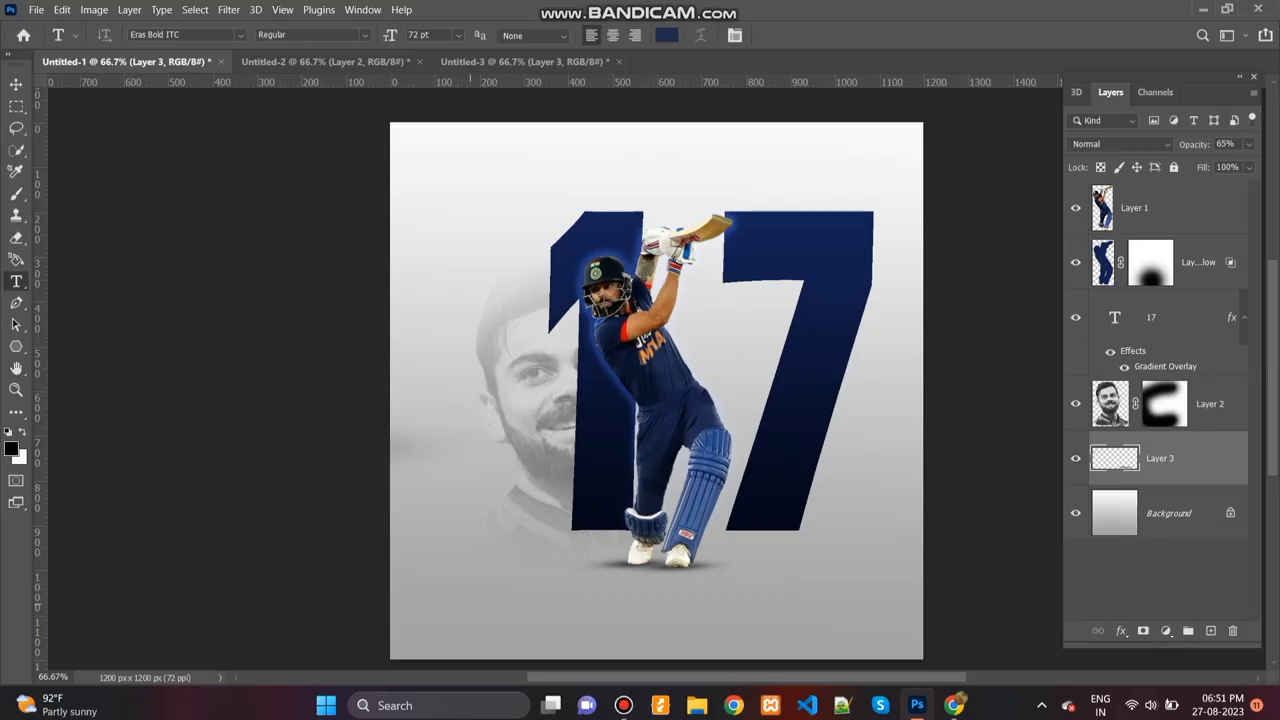
# - Start a text box near the poster's bottom left using the Brush Script MT font
pyautogui.click(469, 600)
pyautogui.press('BackSpace')
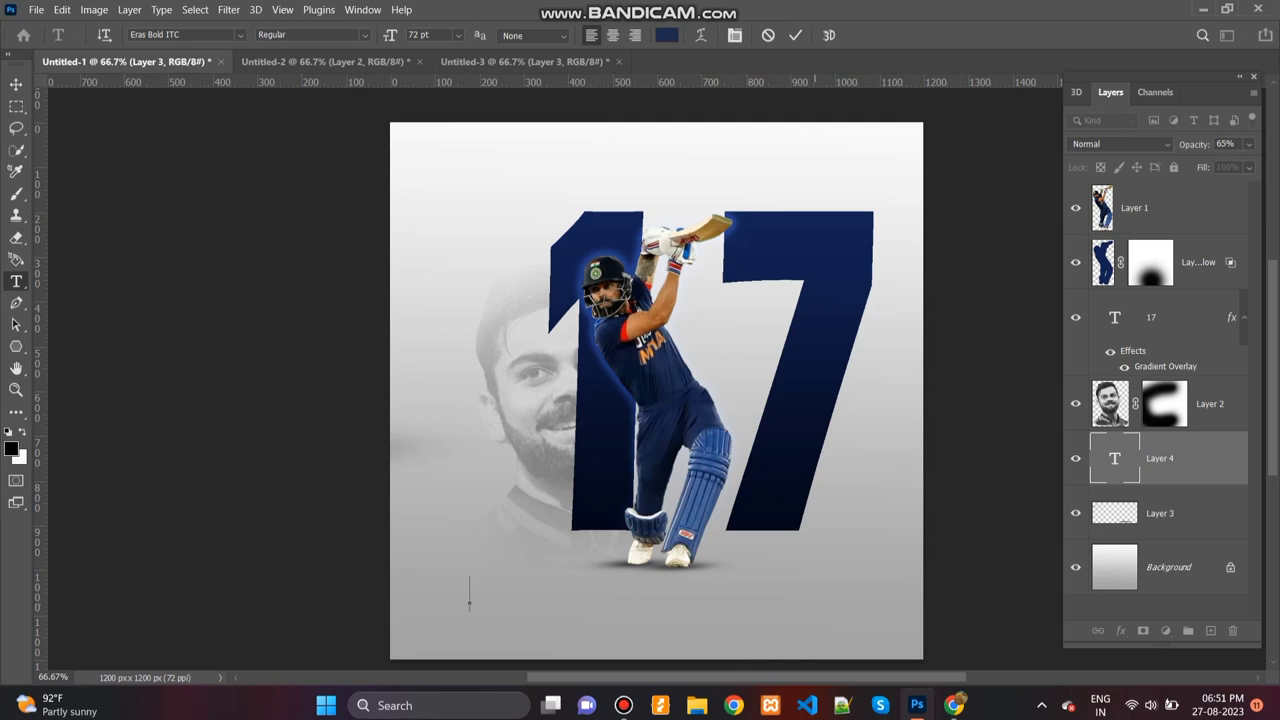
pyautogui.write('V')
pyautogui.press('BackSpace')
pyautogui.click(240, 34)
pyautogui.press('Down')
pyautogui.press('Down')
pyautogui.press('Down')
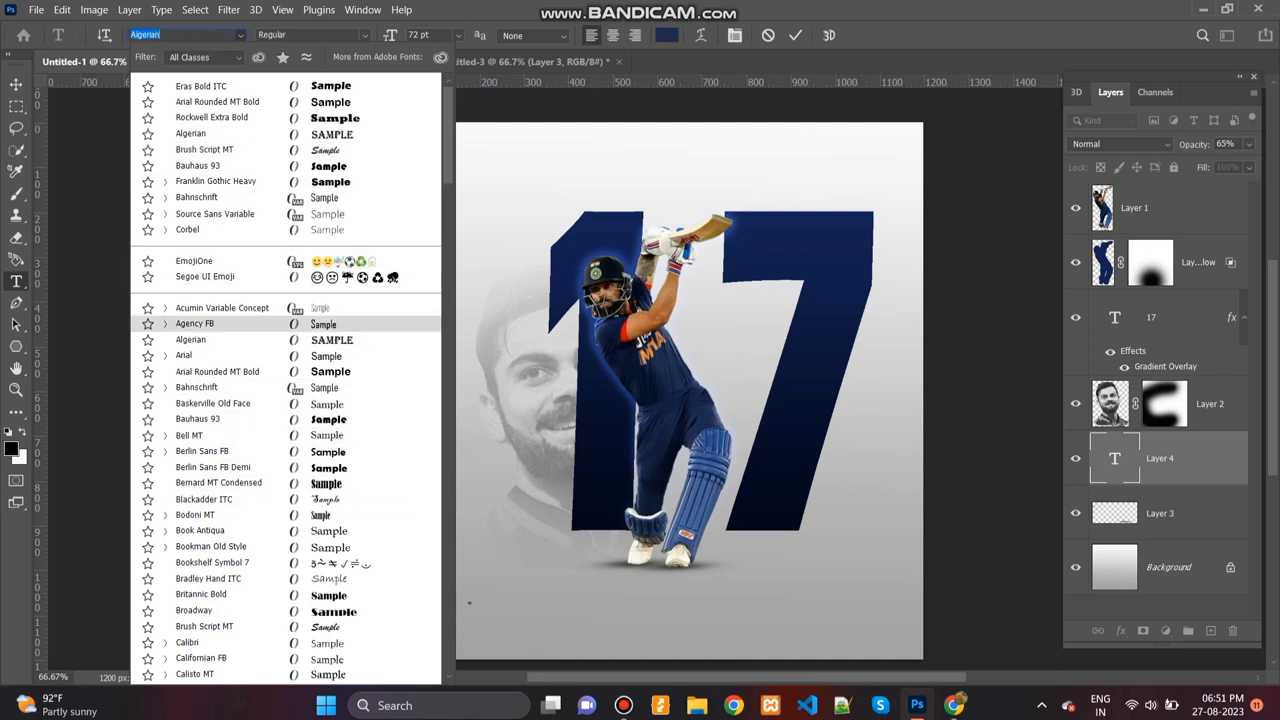
pyautogui.click(210, 149)
# - Enter the player's name and colour it near-black 010101
pyautogui.write('vi')
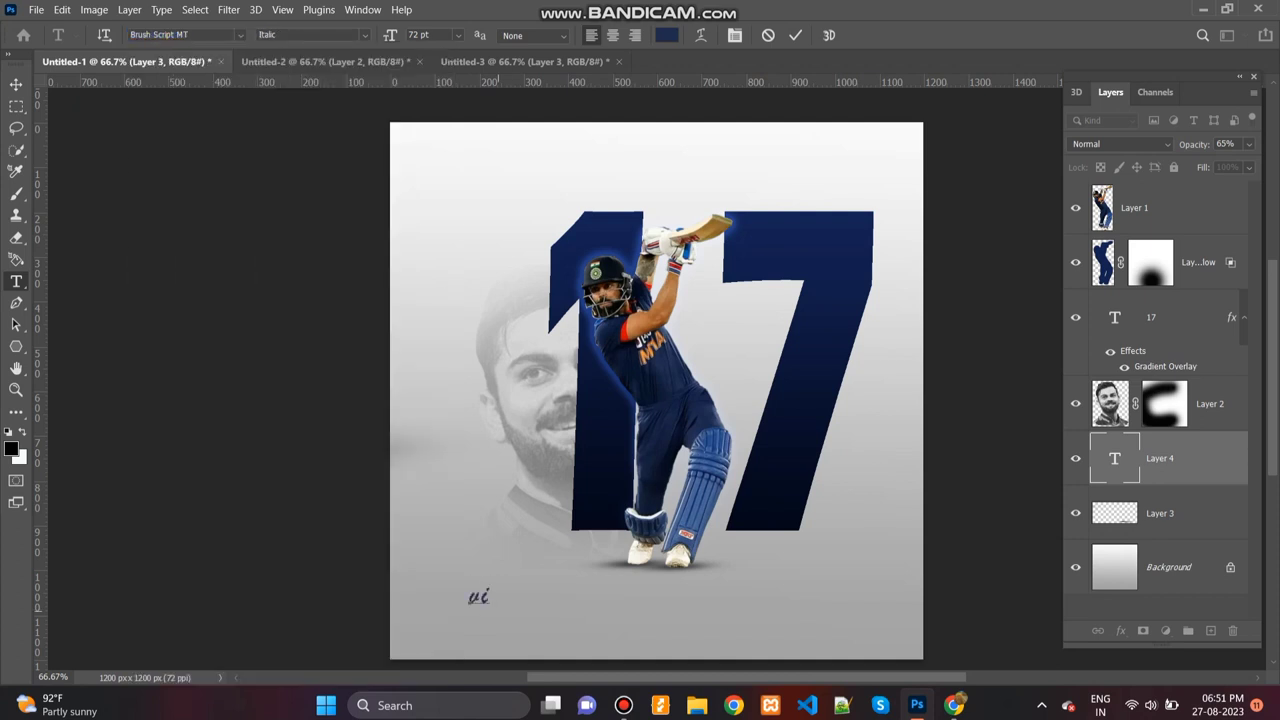
pyautogui.write('rat ko ')
pyautogui.write('hli')
pyautogui.hotkey('ctrl', 'Return')
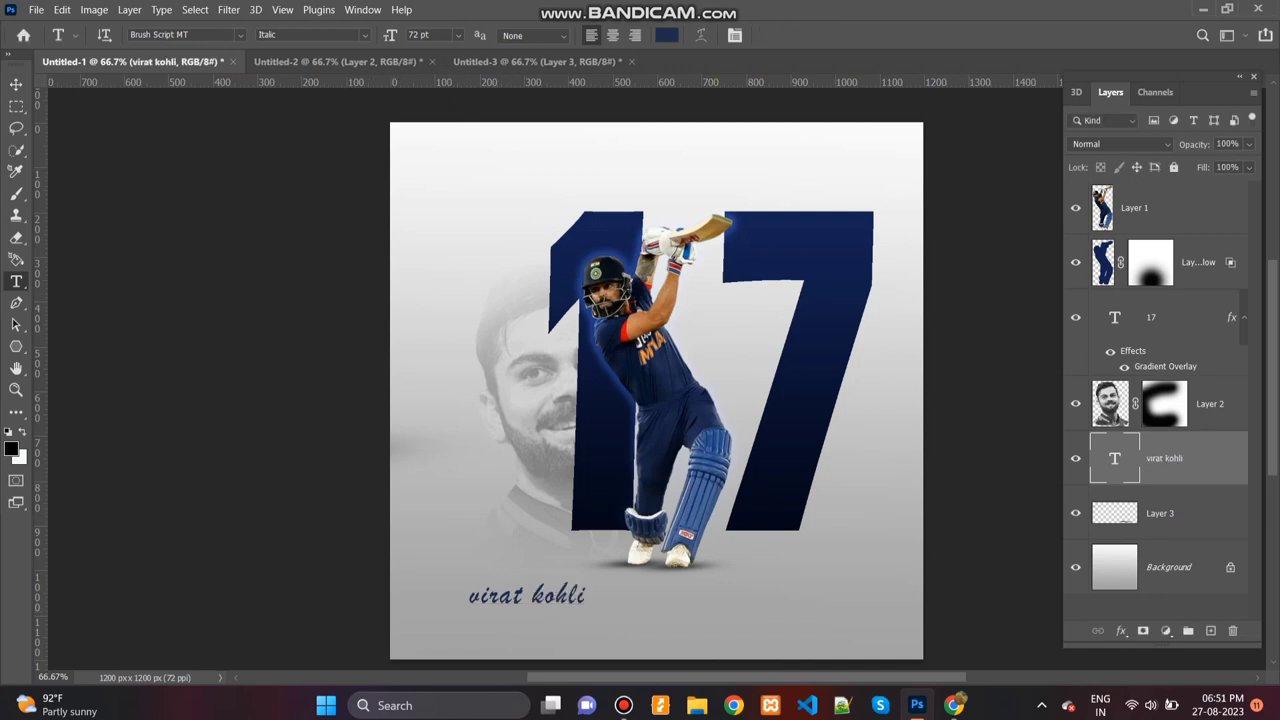
pyautogui.doubleClick(1114, 458)
pyautogui.click(666, 35)
pyautogui.click(138, 548)
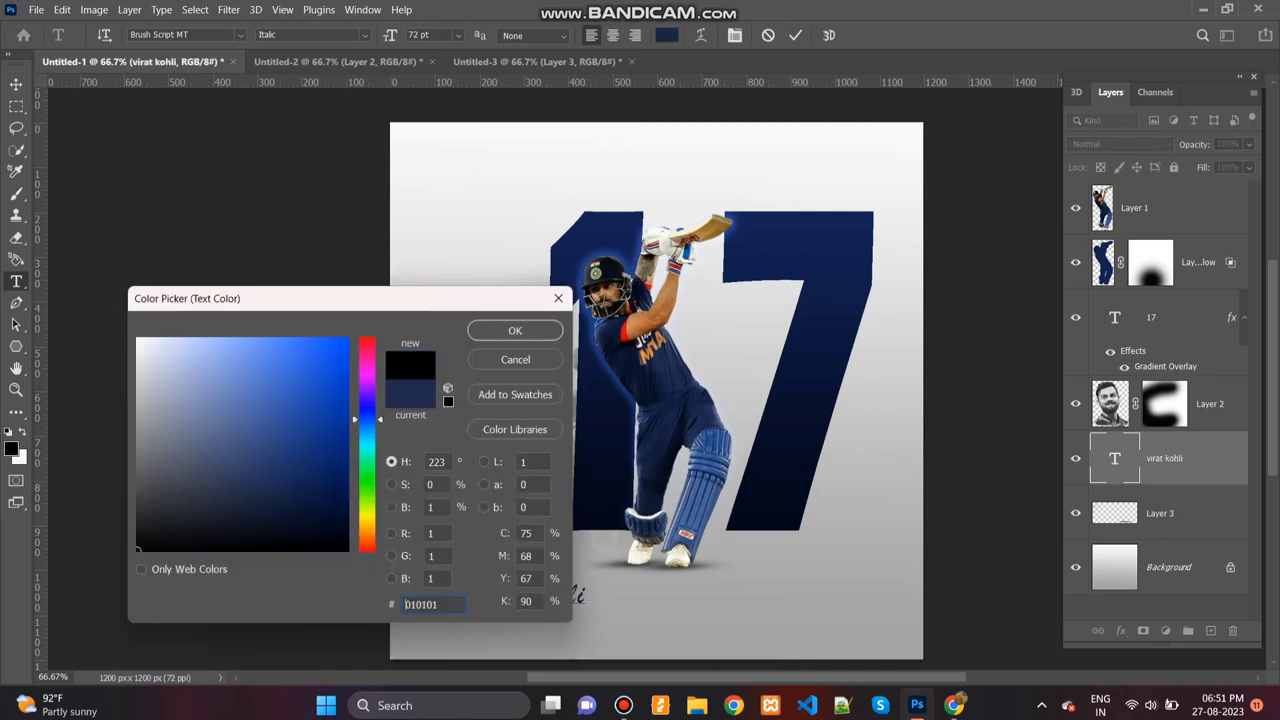
pyautogui.press('Return')
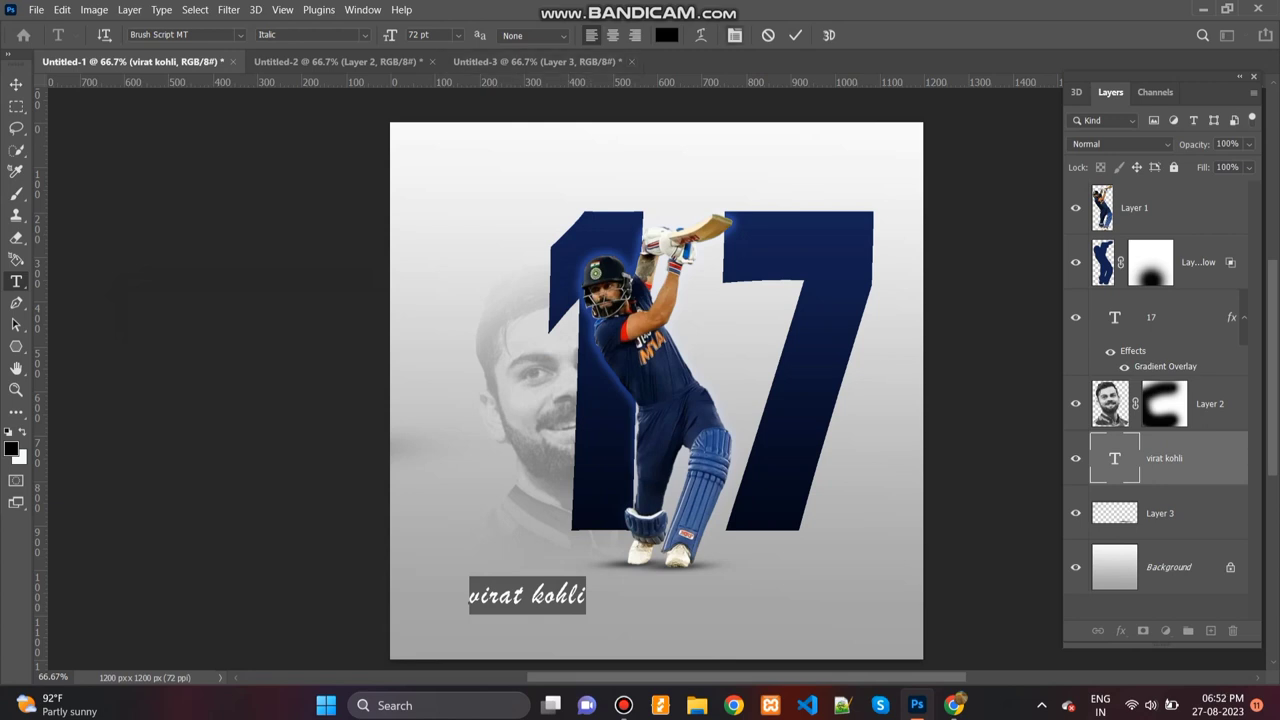
# - Widen the name's tracking to 1080 and set its vertical scale to 94%
pyautogui.click(734, 35)
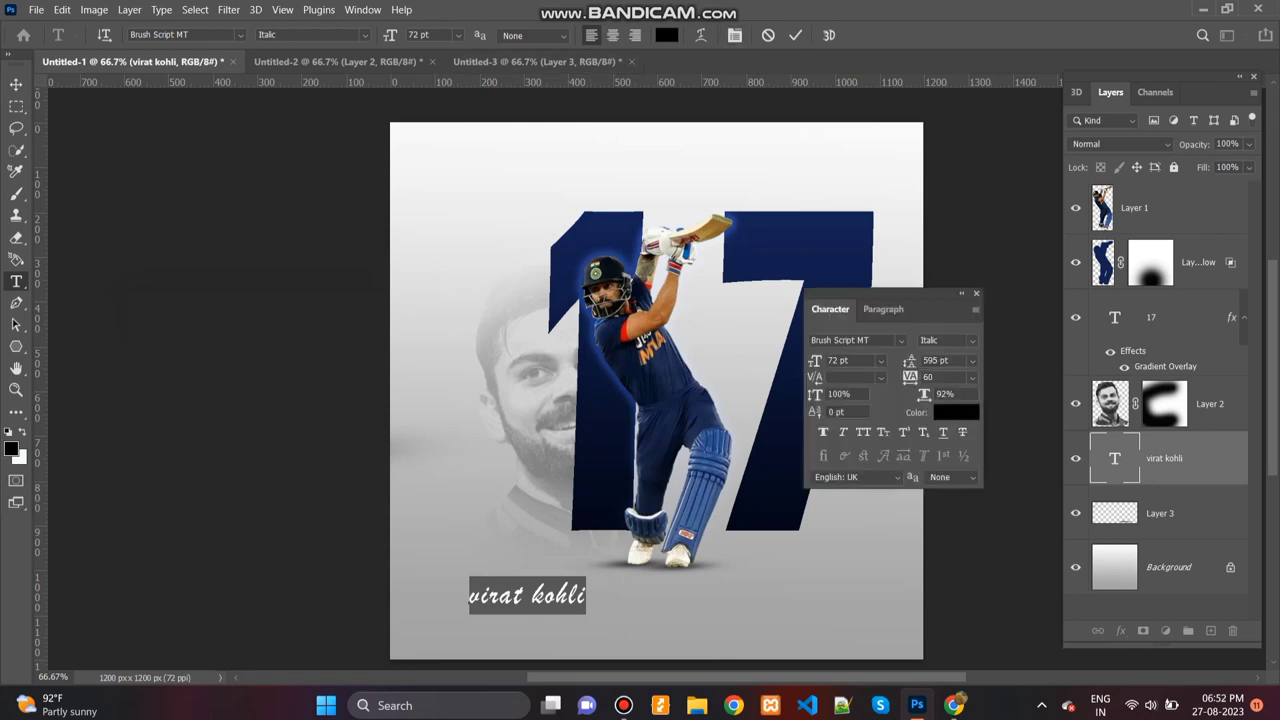
pyautogui.write('280')
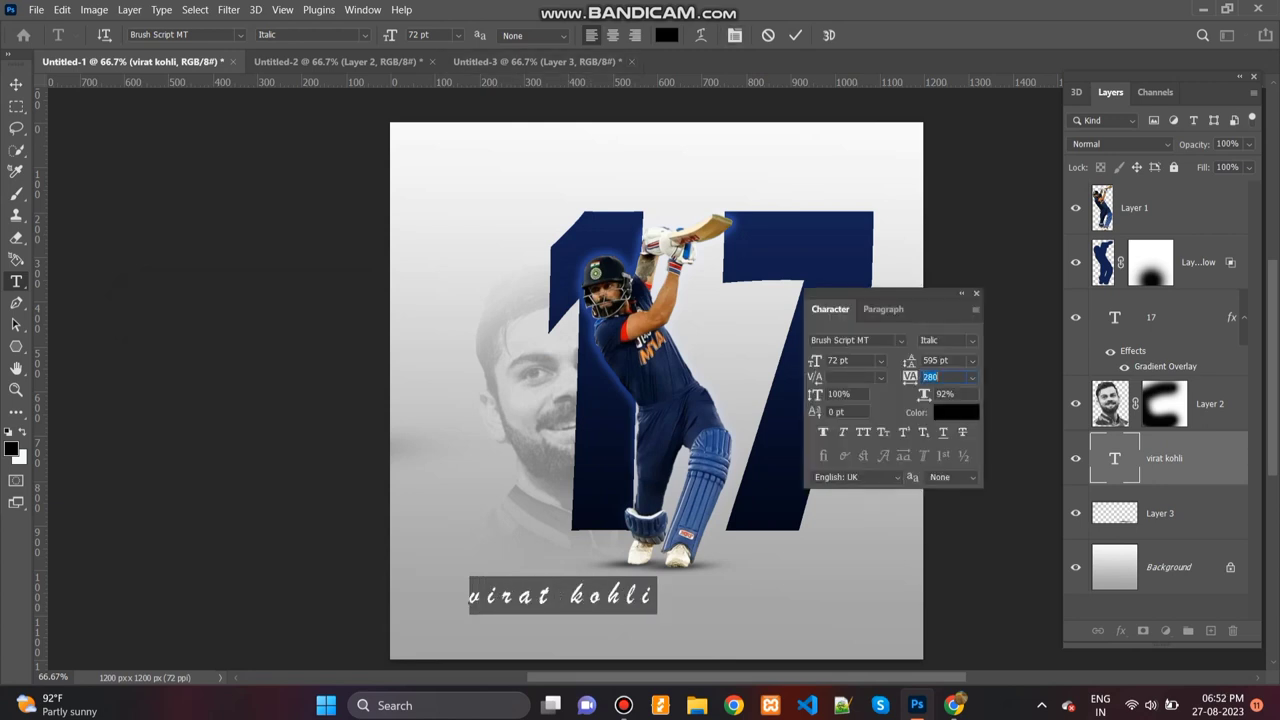
pyautogui.press('Tab')
pyautogui.write('94')
pyautogui.press('Return')
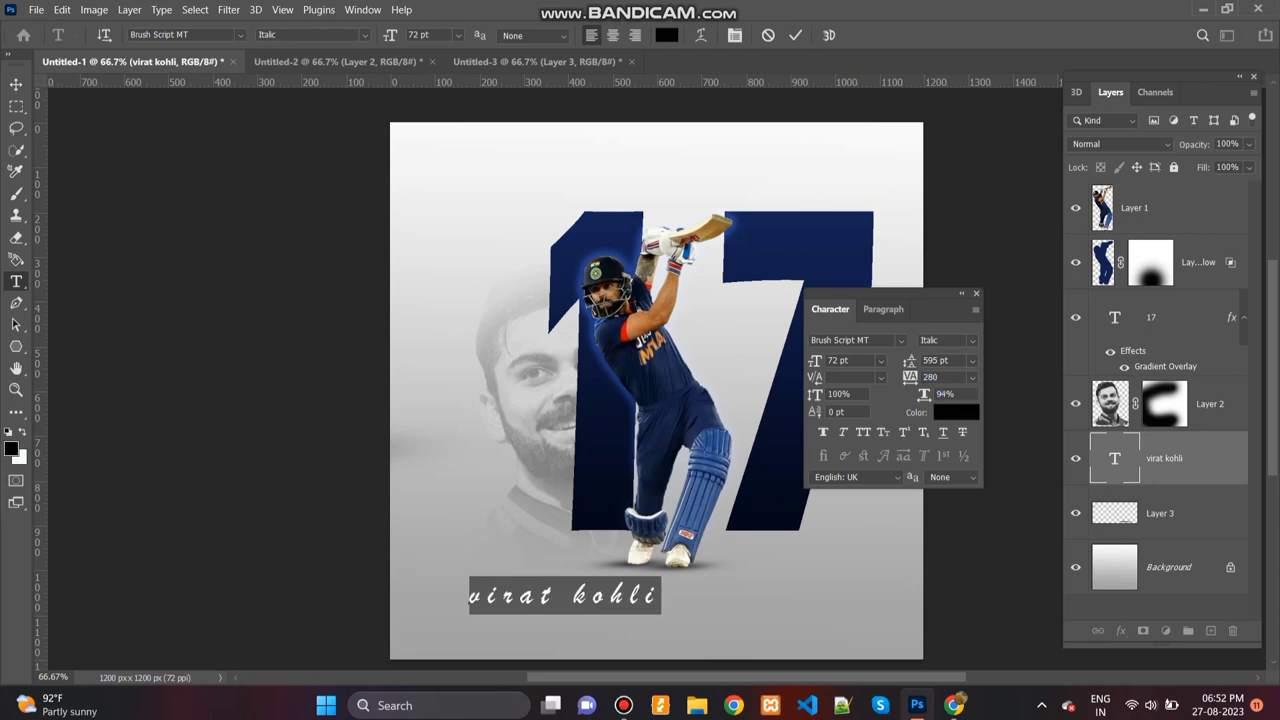
pyautogui.click(880, 377)
pyautogui.press('Escape')
pyautogui.moveTo(909, 360)
pyautogui.mouseDown()
pyautogui.moveTo(933, 377)
pyautogui.moveTo(980, 377)
pyautogui.mouseUp()
pyautogui.hotkey('ctrl', 'Return')
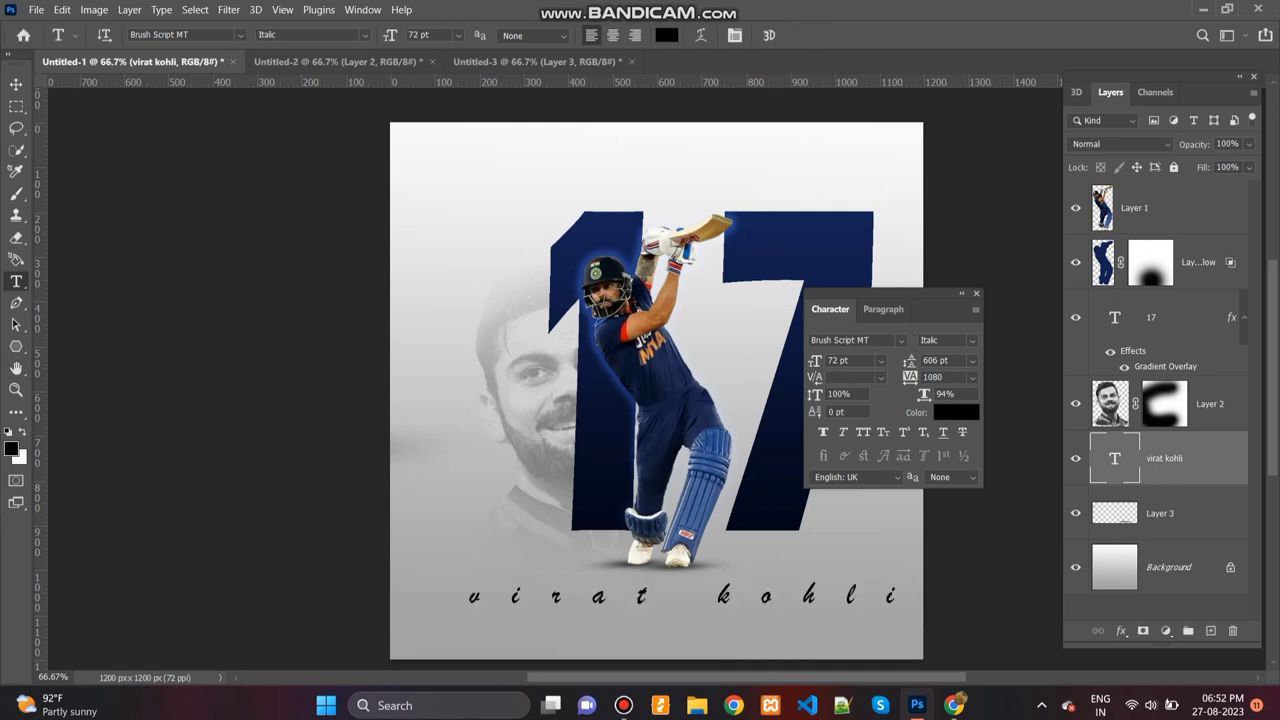
# - Move the name to sit centred along the poster's bottom edge beneath the batsman
pyautogui.hotkey('ctrl', 't')
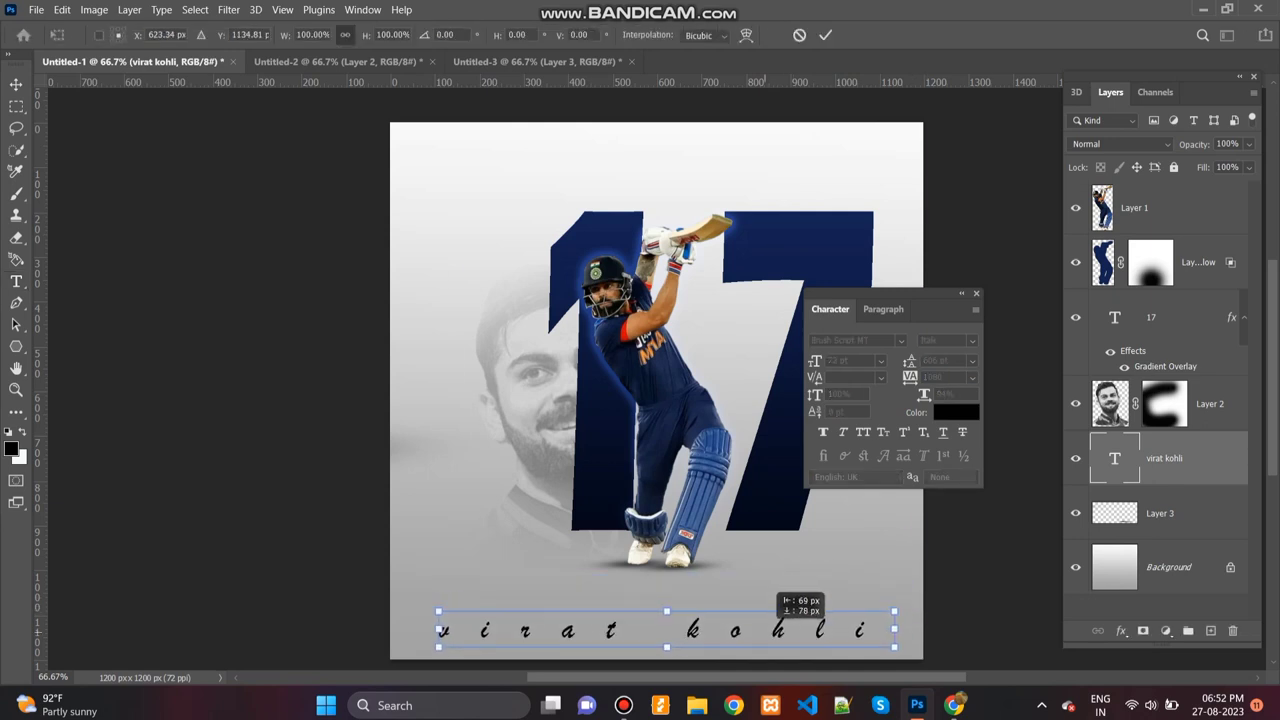
pyautogui.moveTo(700, 600); pyautogui.dragTo(659, 645)
pyautogui.press('Return')
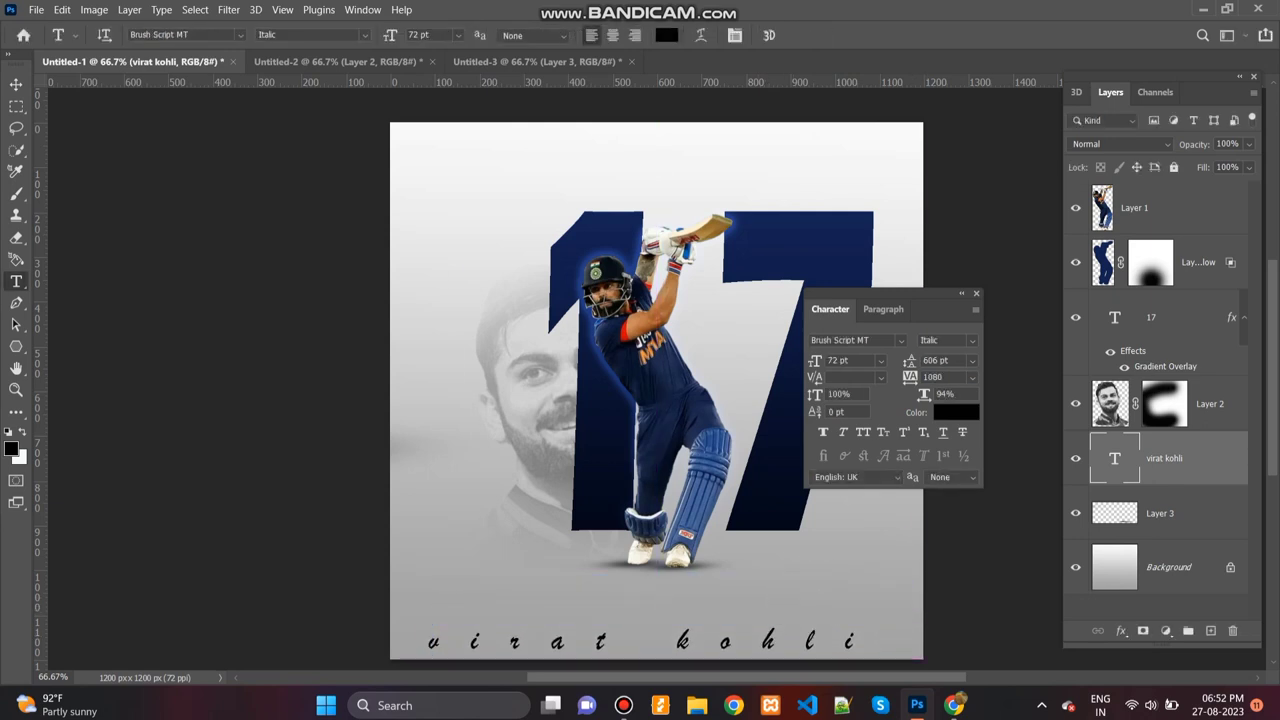
pyautogui.click(976, 293)
pyautogui.hotkey('ctrl', 't')
pyautogui.moveTo(684, 638); pyautogui.dragTo(694, 616)
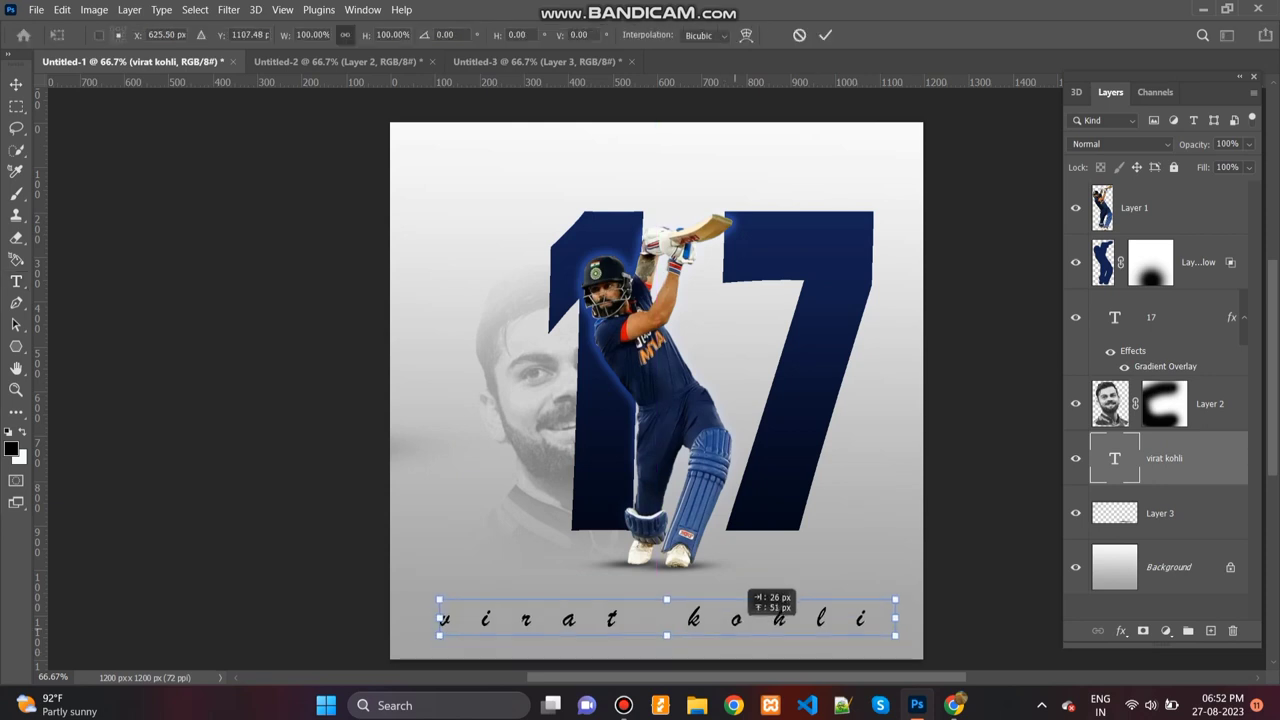
pyautogui.press('Return')
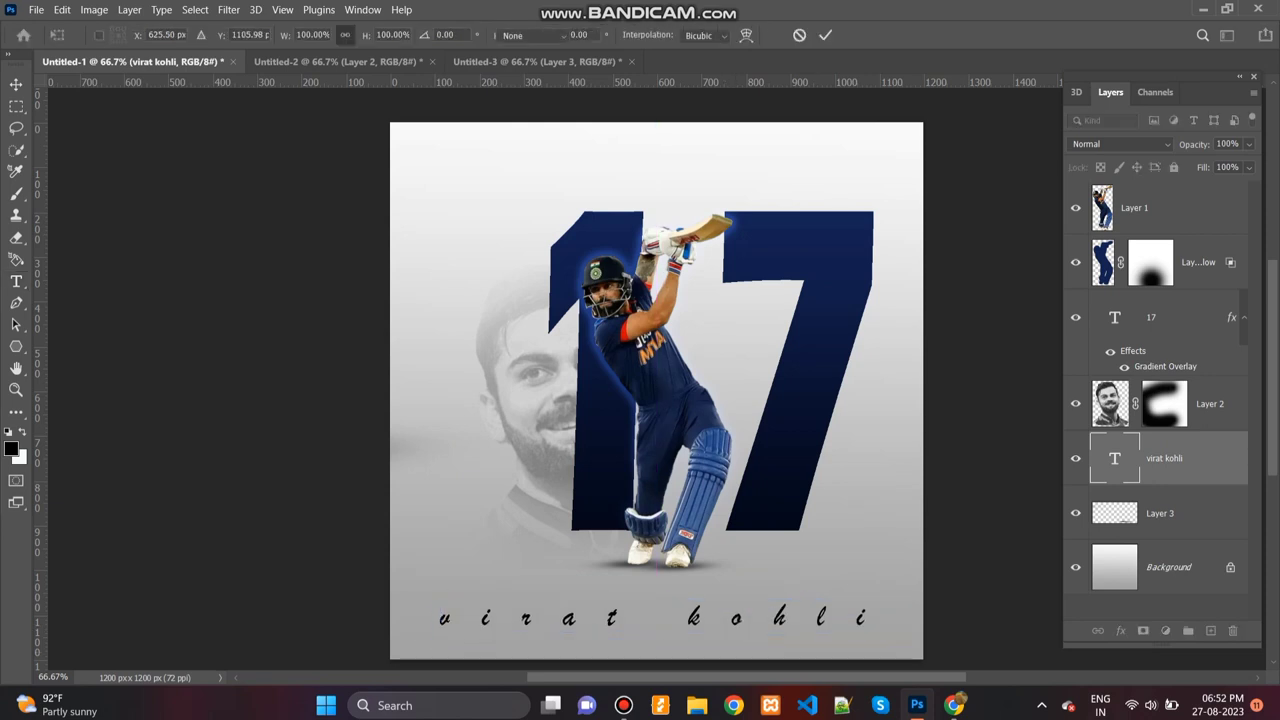
pyautogui.rightClick(15, 281)
pyautogui.click(95, 278)
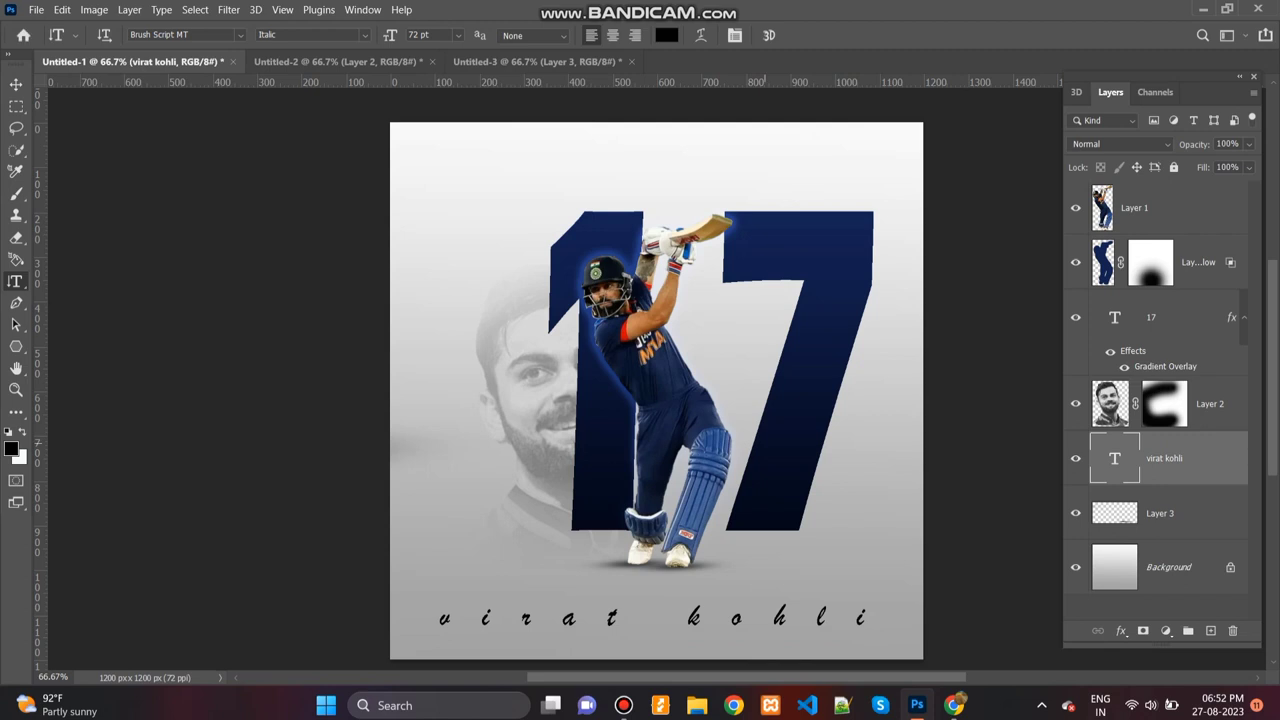